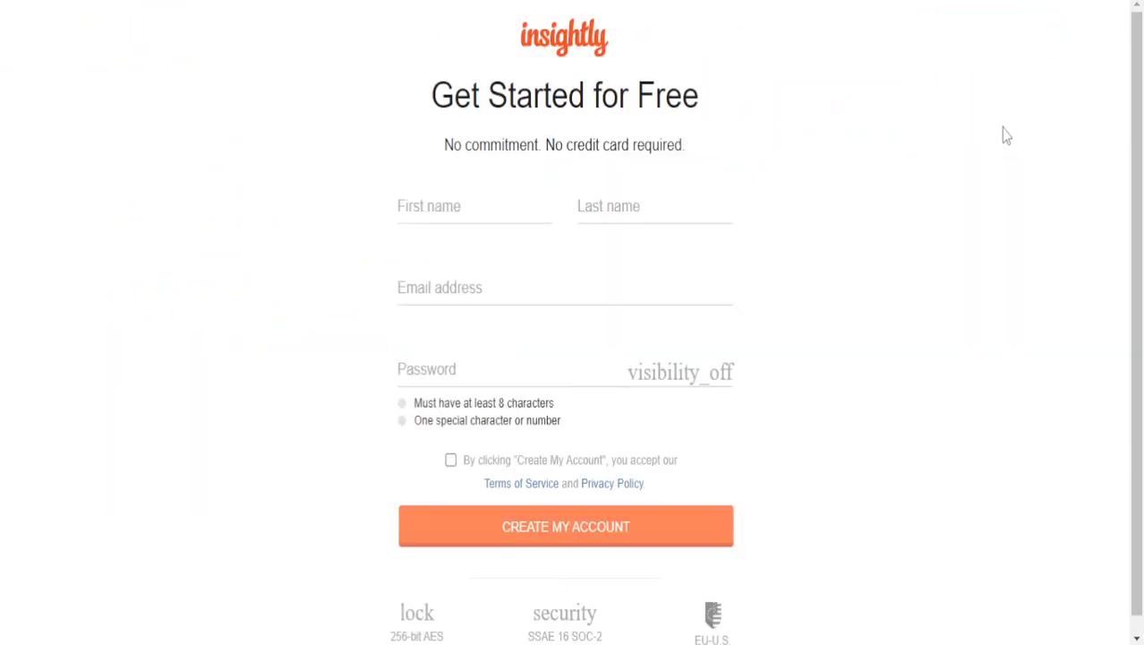
- Fill in the first name, last name and e-mail address on the sign-up form
click(535, 212)
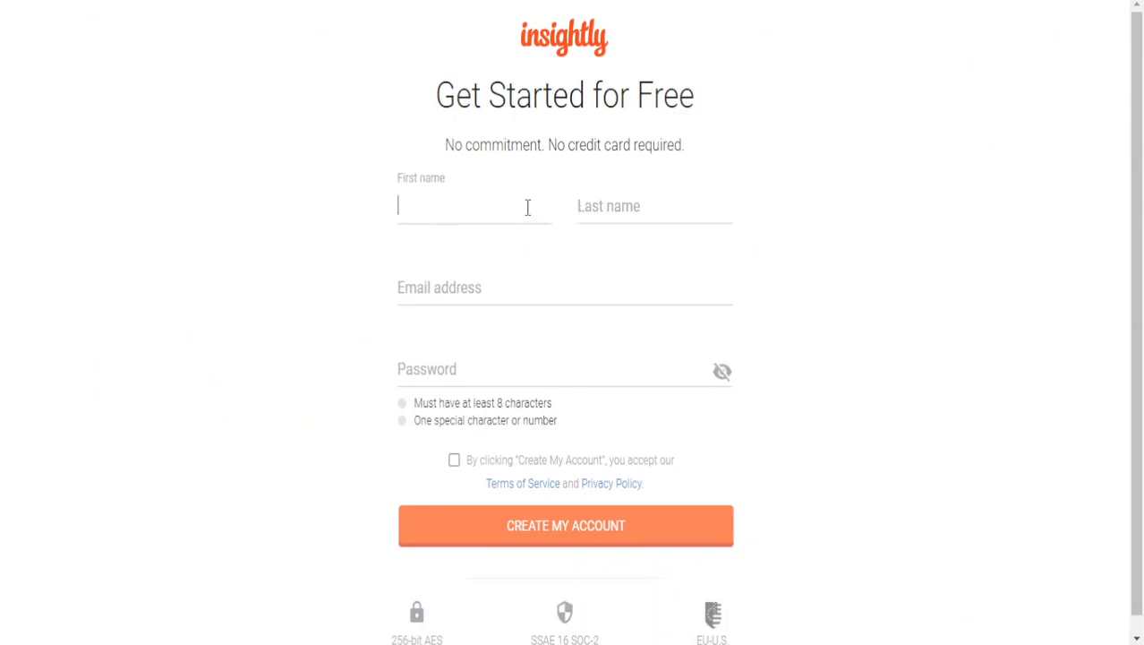
scroll(740, 378, down, 1)
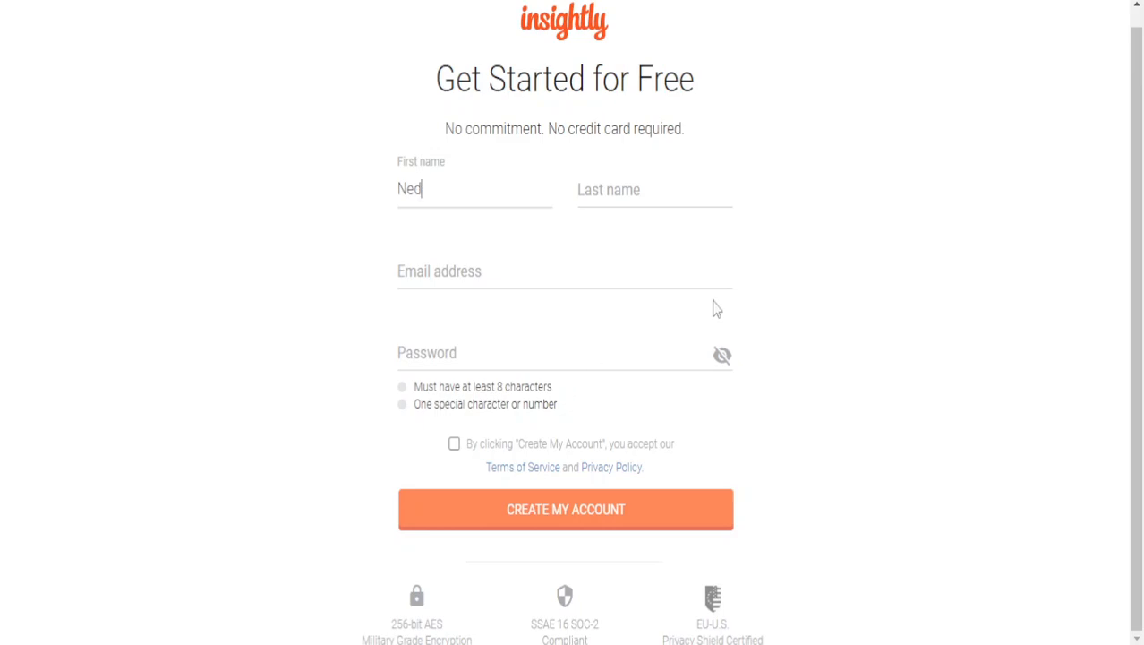
click(616, 196)
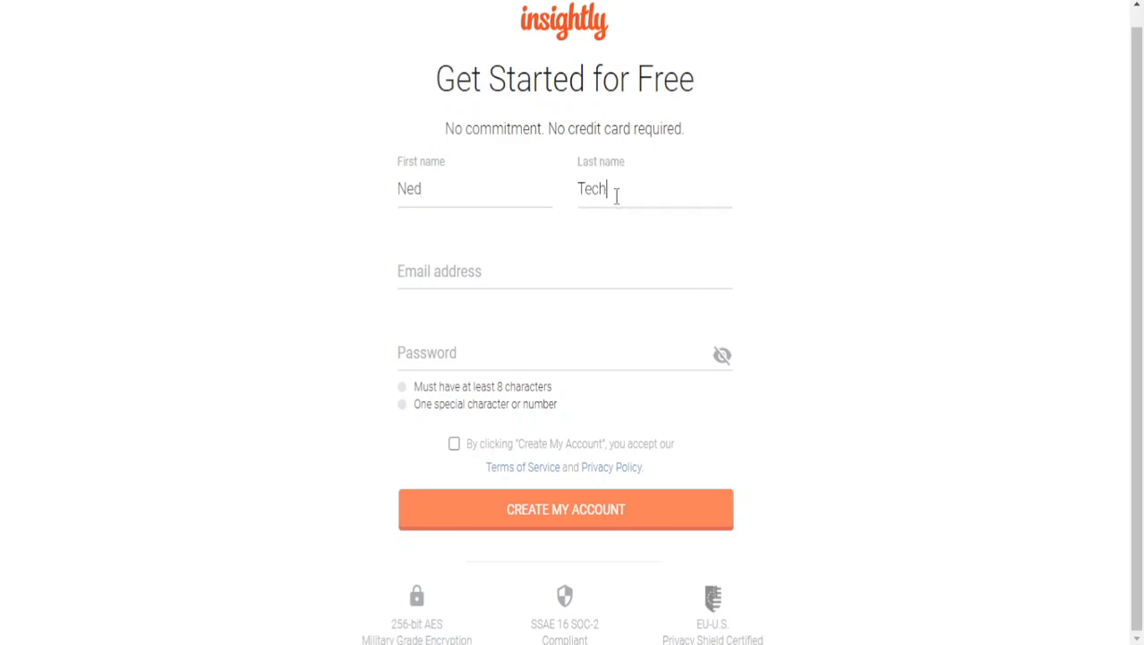
click(549, 265)
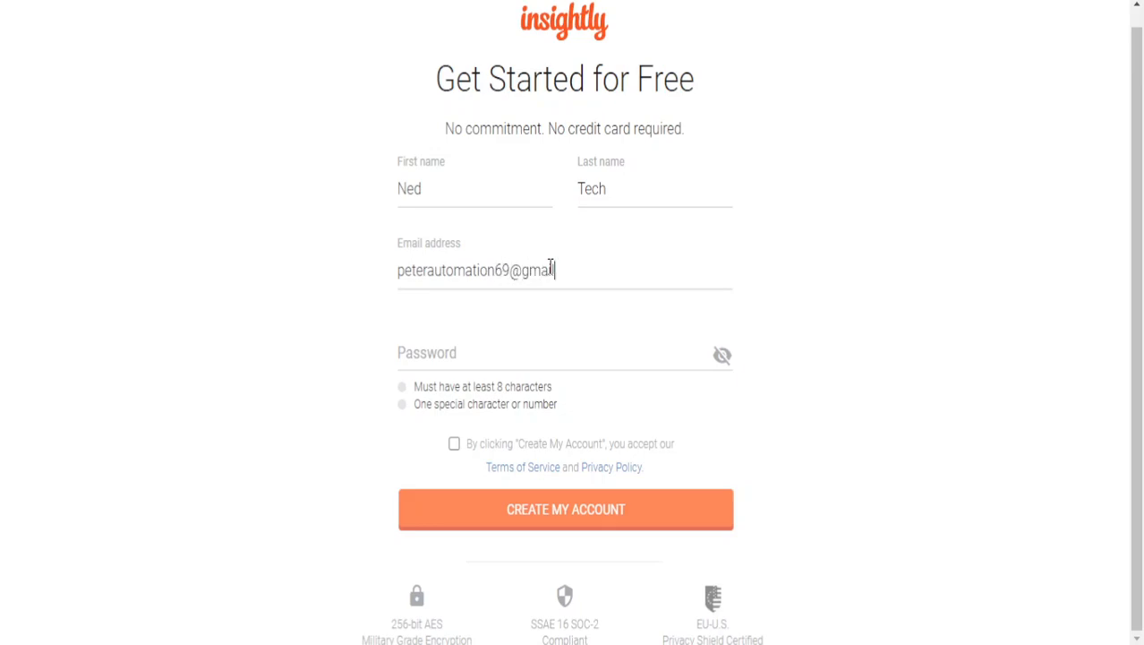
- Review the password requirements: at least 8 characters and a special character
click(553, 345)
click(429, 383)
drag(414, 386, 654, 397)
click(591, 415)
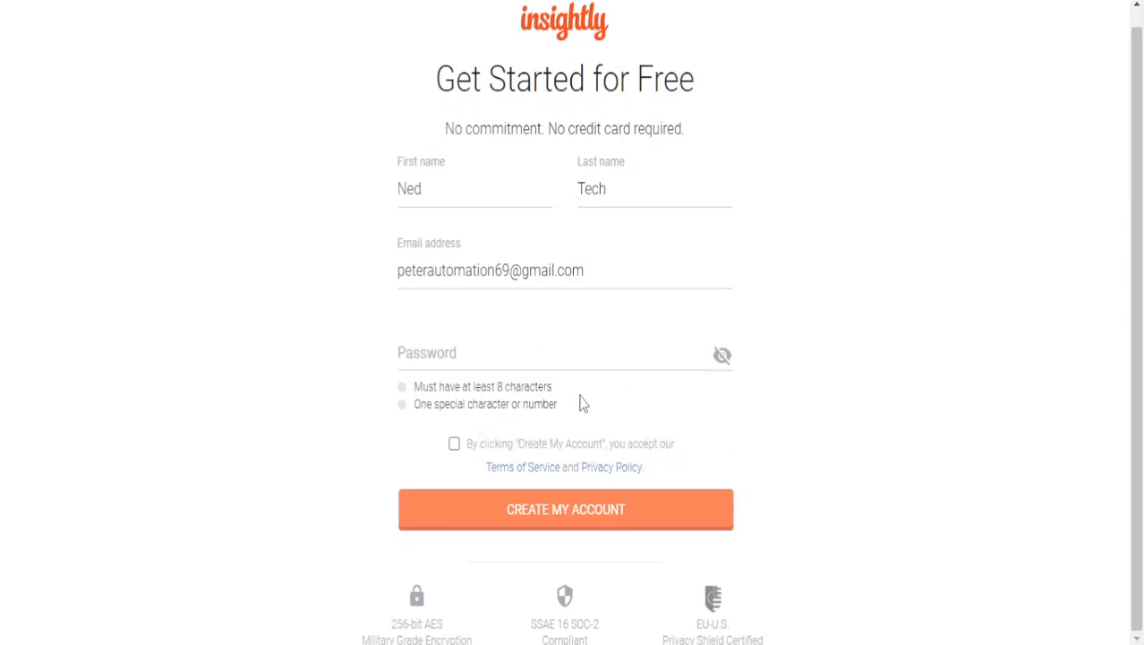
drag(487, 383, 550, 385)
click(550, 385)
drag(413, 412, 572, 415)
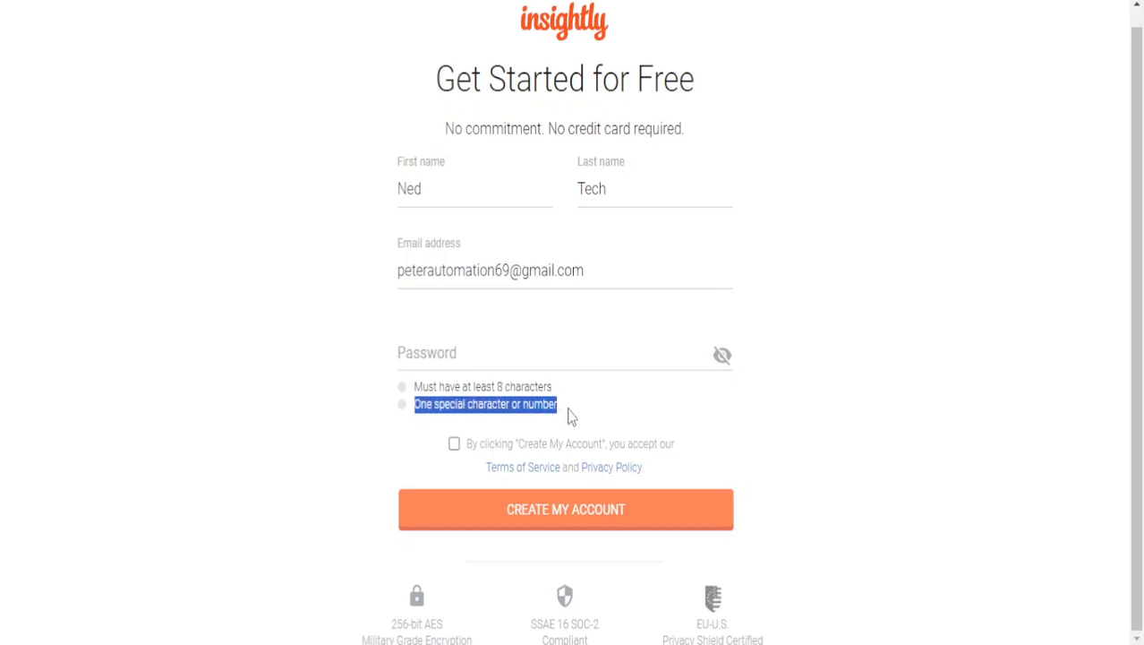
click(572, 415)
- Enter a valid account password, accept the terms of service and create the account
click(535, 341)
click(216, 445)
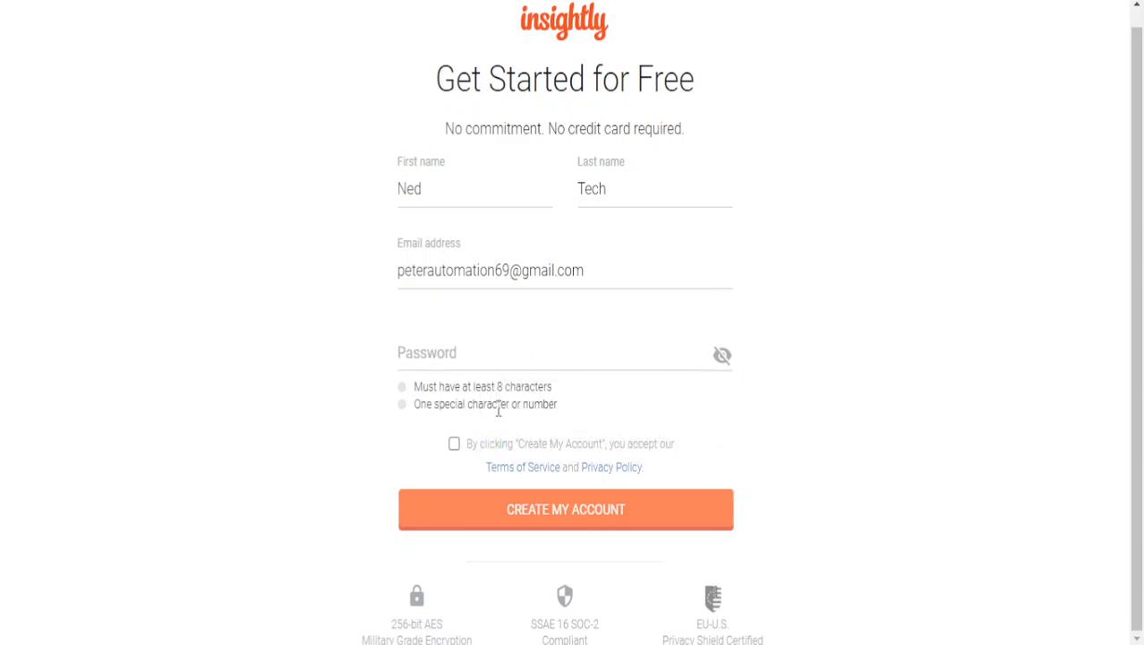
click(534, 351)
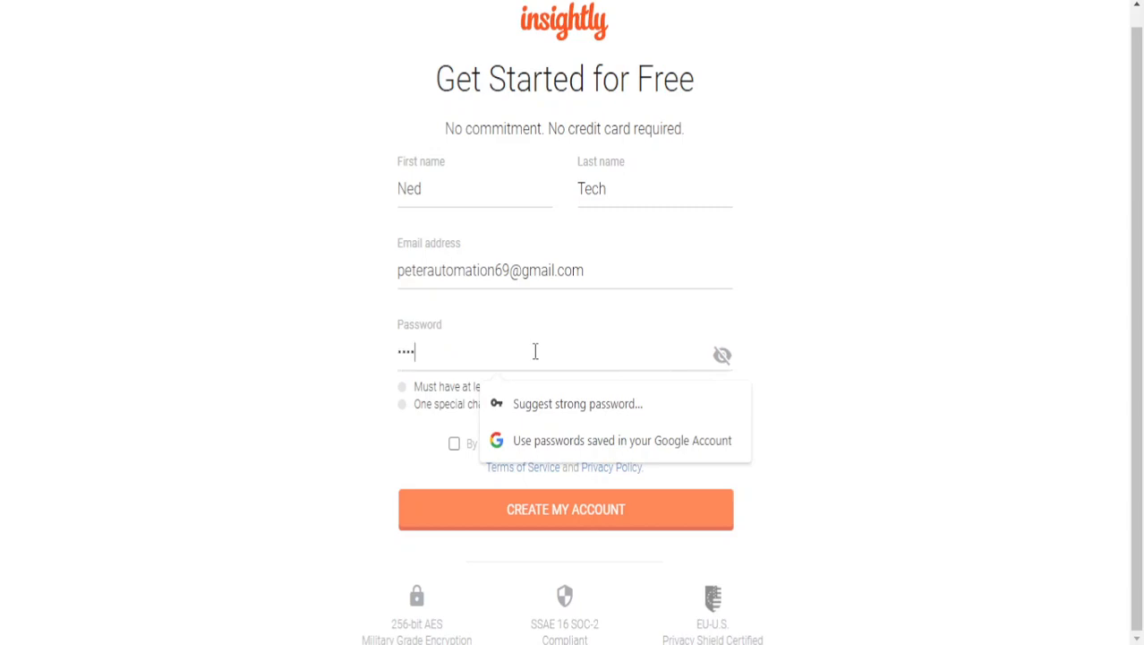
text(123)
click(805, 351)
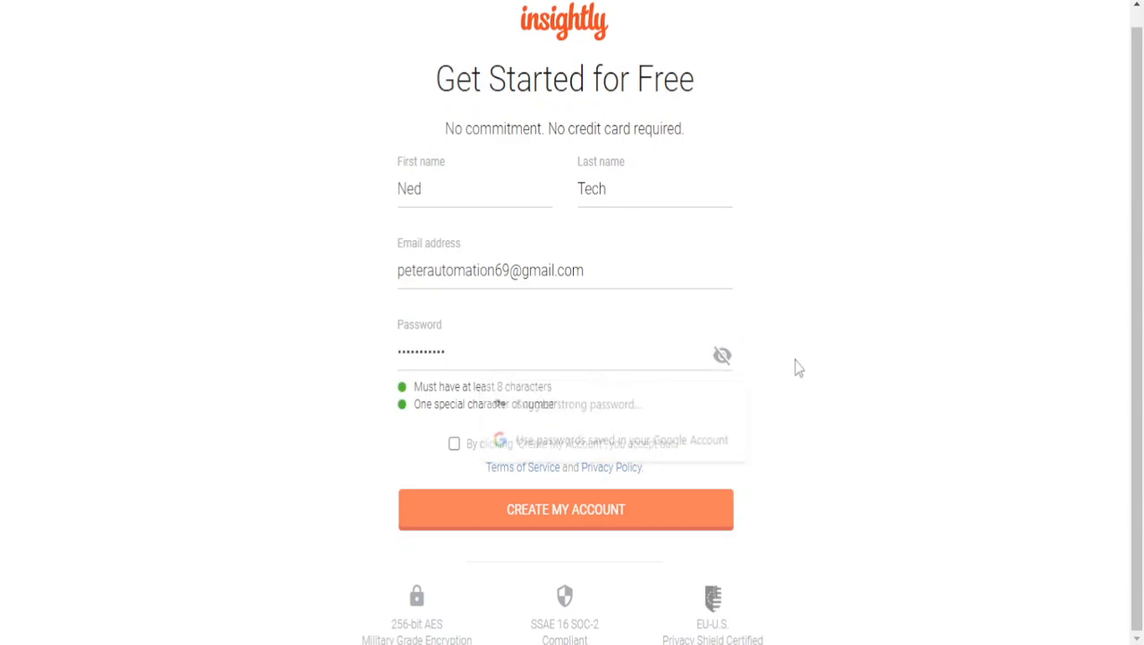
click(471, 441)
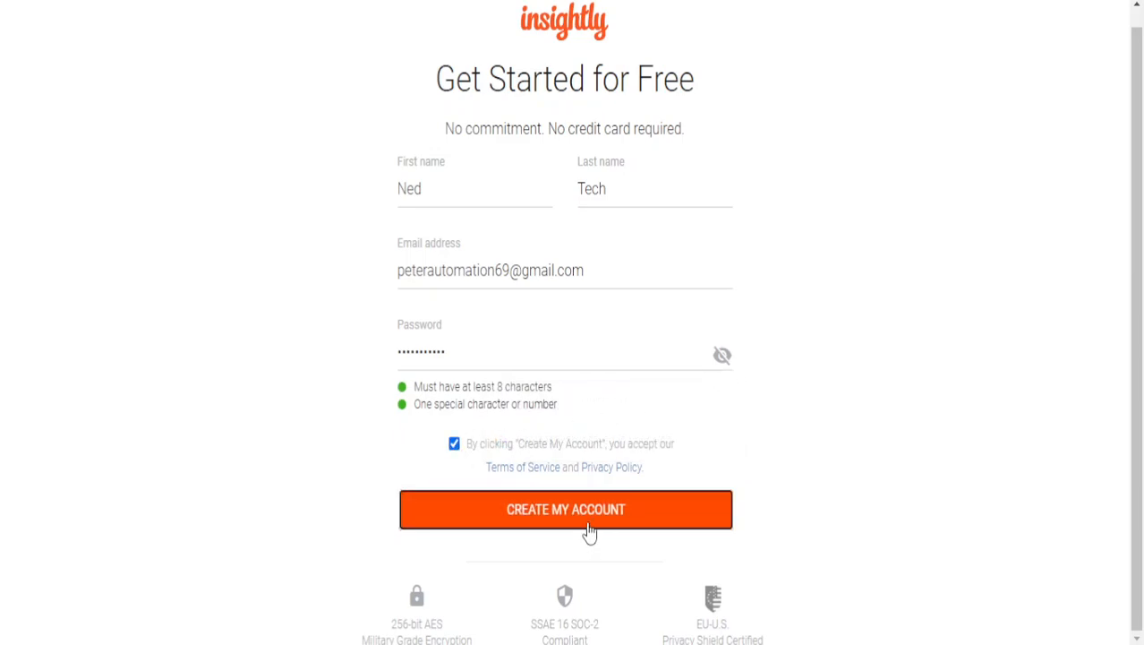
click(596, 509)
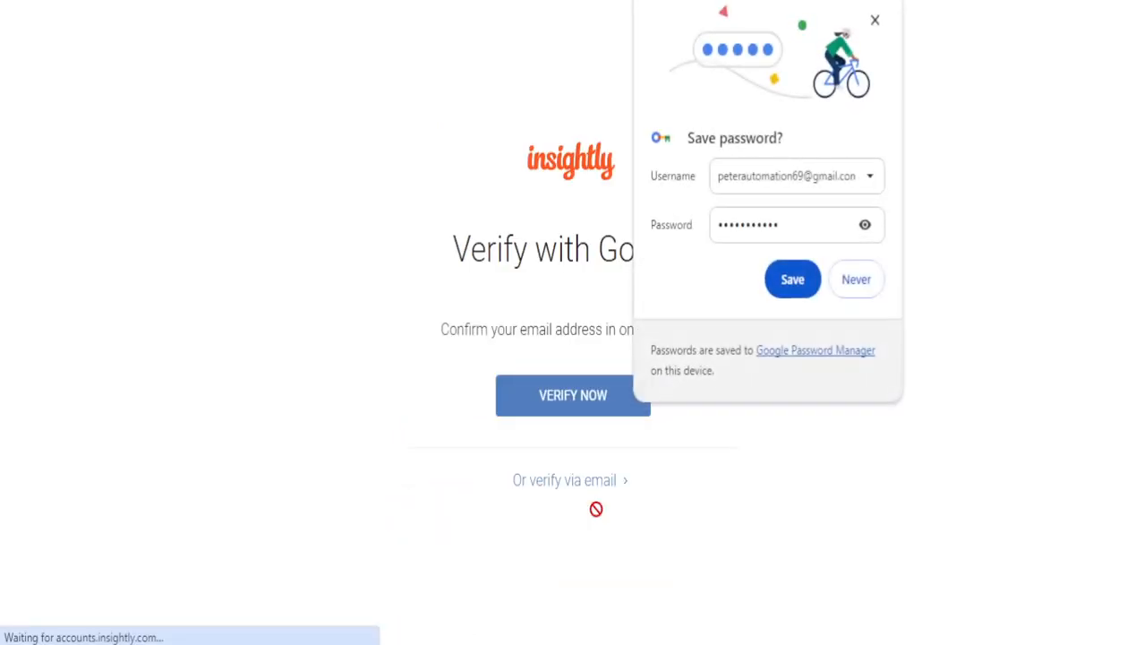
- Decline saving the password, then verify the account through Google sign-in to insightly.com
click(873, 23)
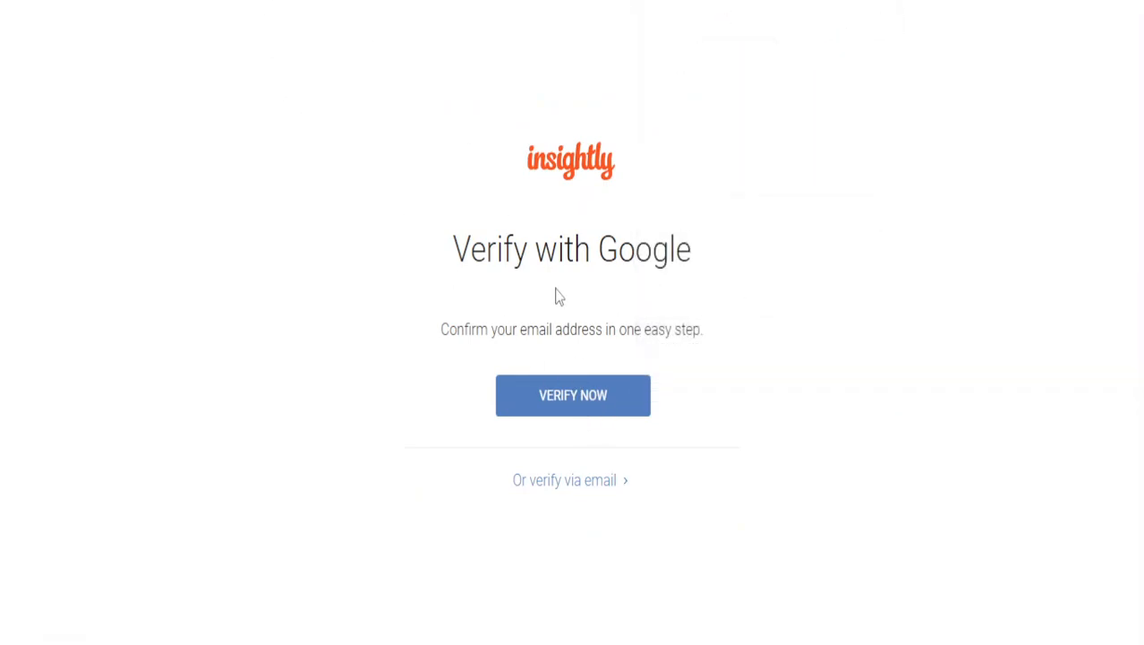
click(582, 392)
click(593, 287)
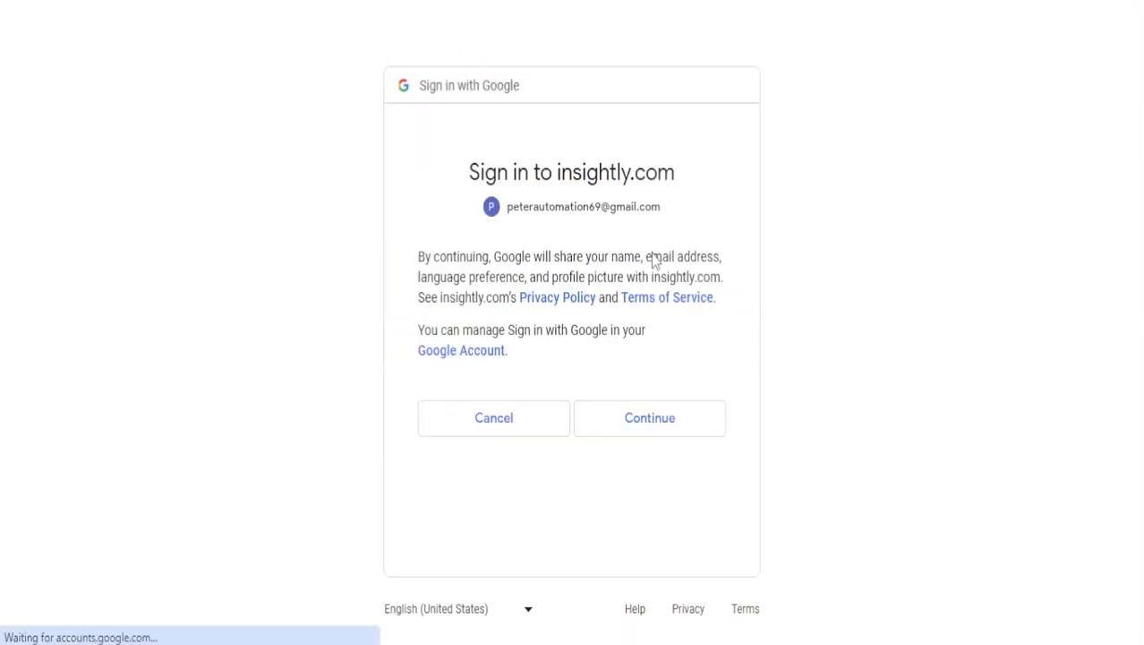
click(672, 434)
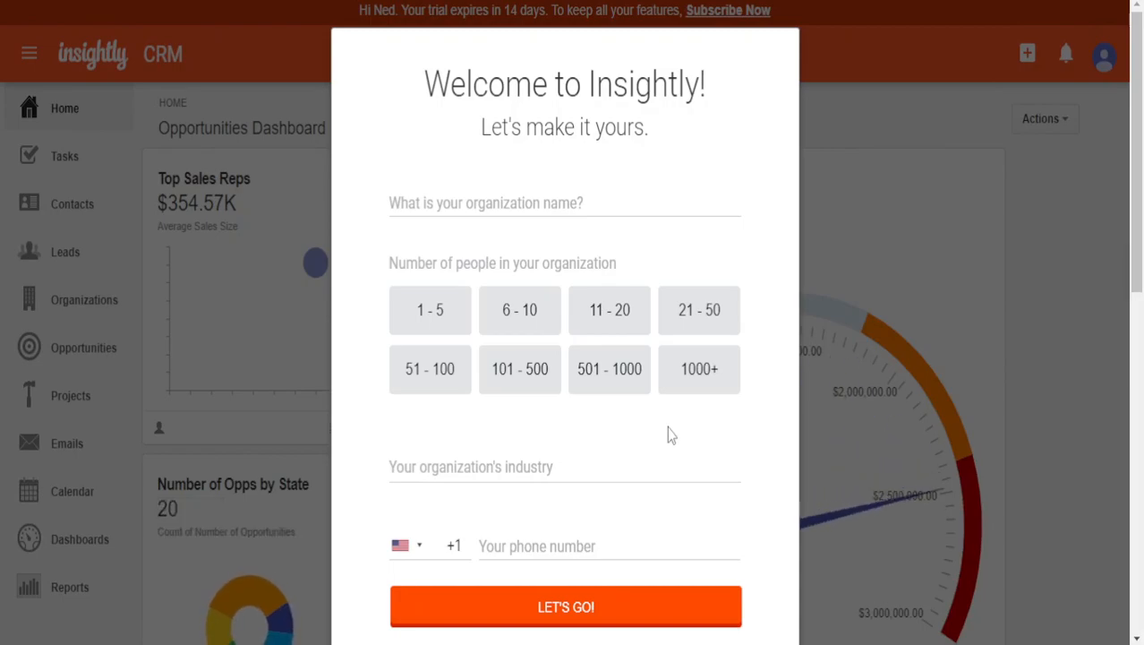
- Name the organization 'Ned Tech' and set its size to 6 - 10 people
click(588, 208)
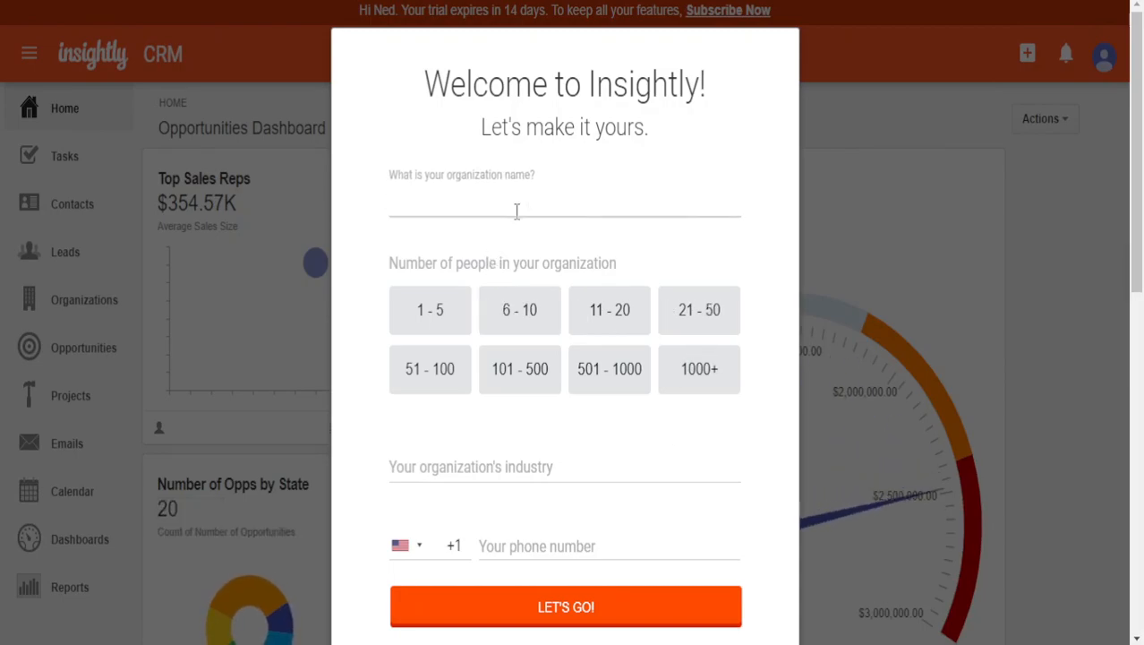
text(Ned TEch)
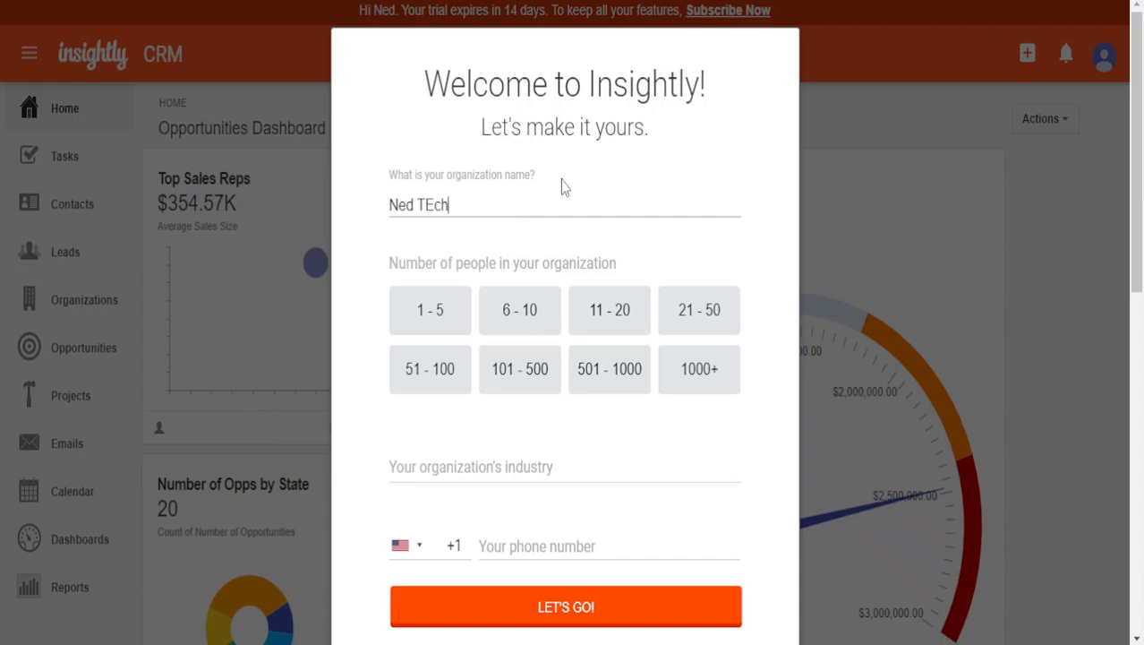
key(BackSpace)
key(BackSpace)
key(BackSpace)
text(ech)
click(441, 306)
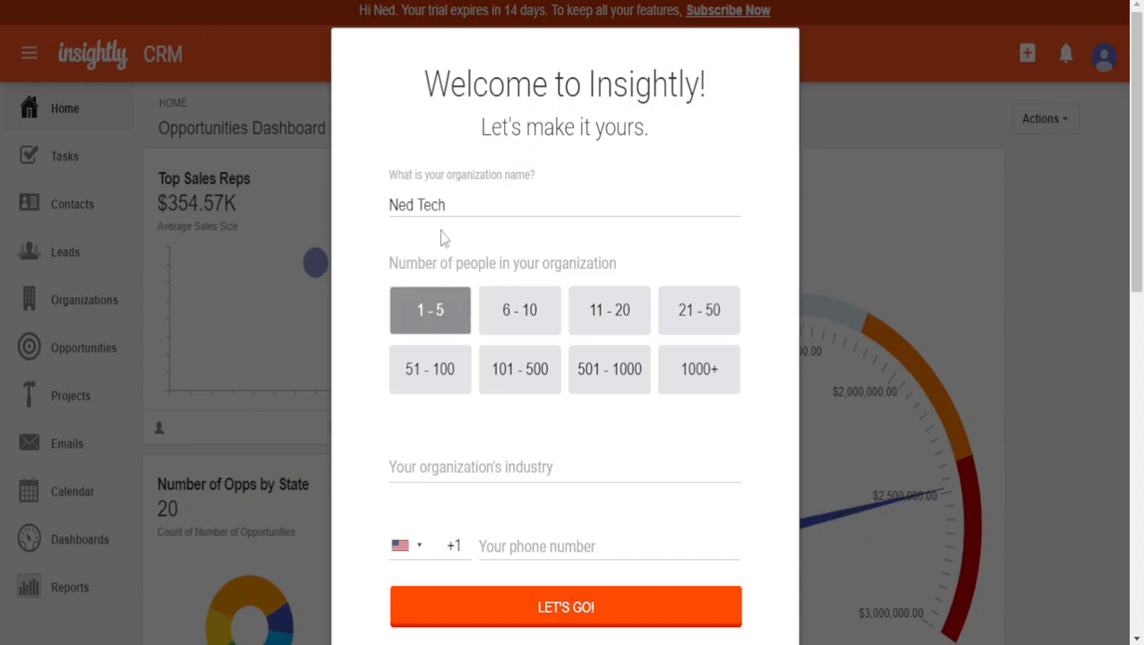
click(512, 322)
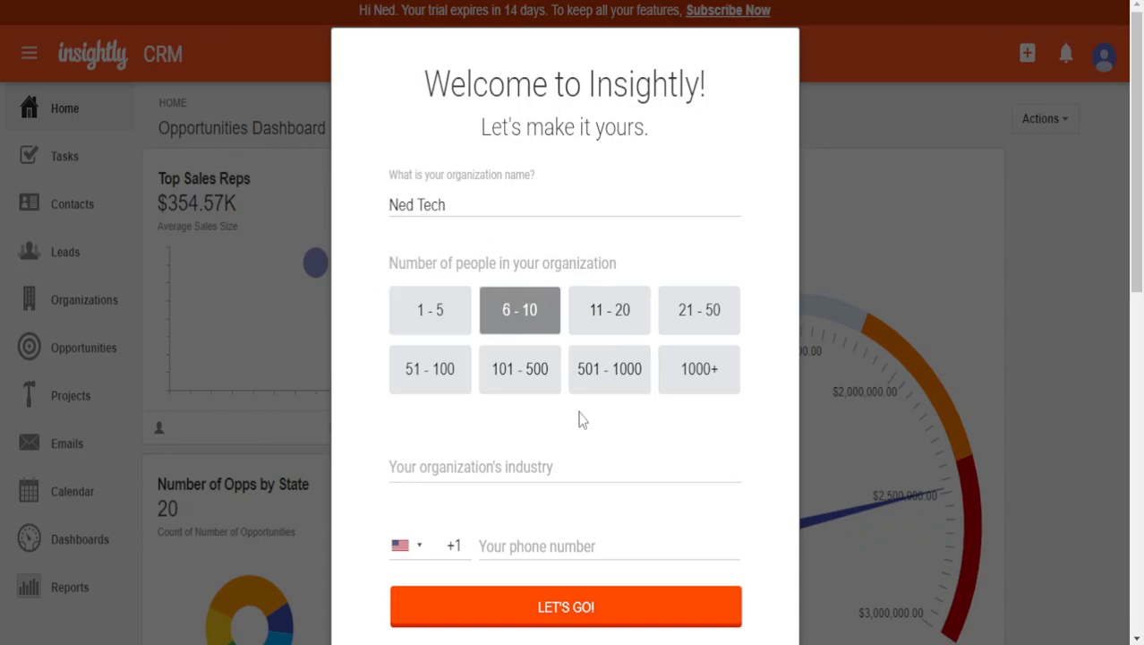
- Choose IT Services as the industry
click(546, 476)
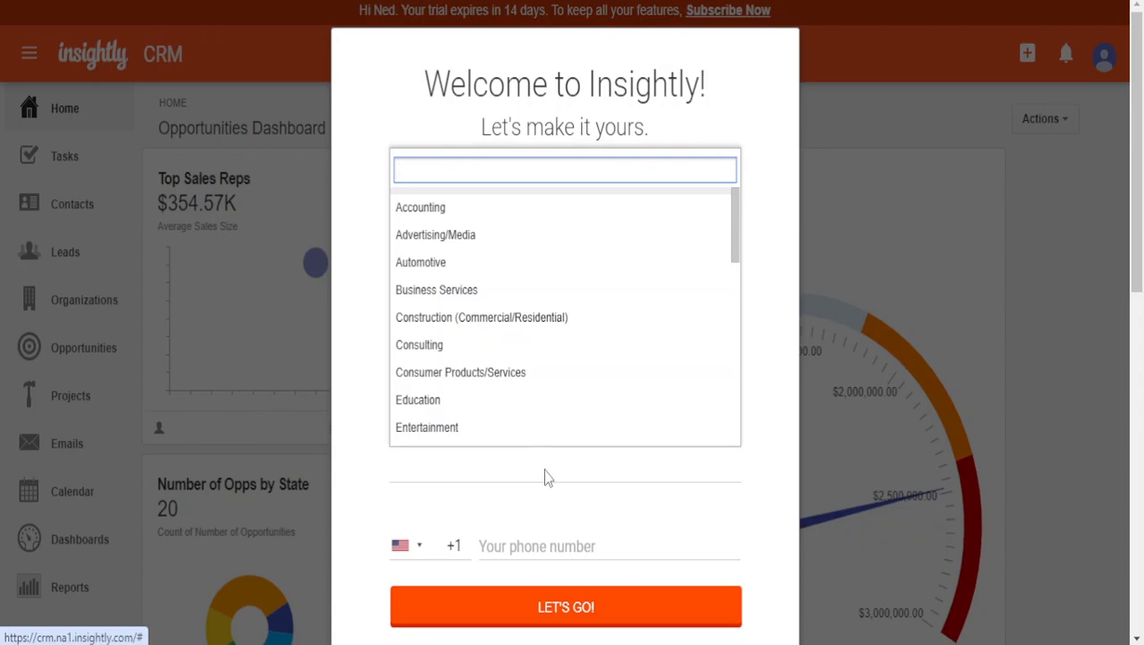
scroll(520, 403, down, 1)
text(it)
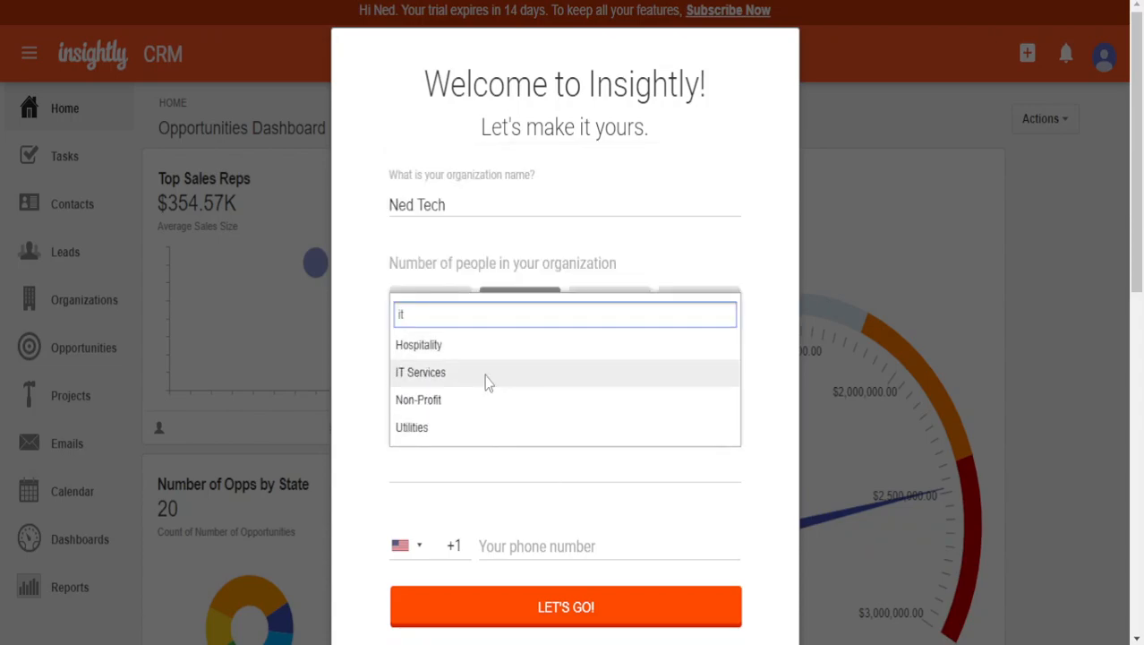
click(485, 376)
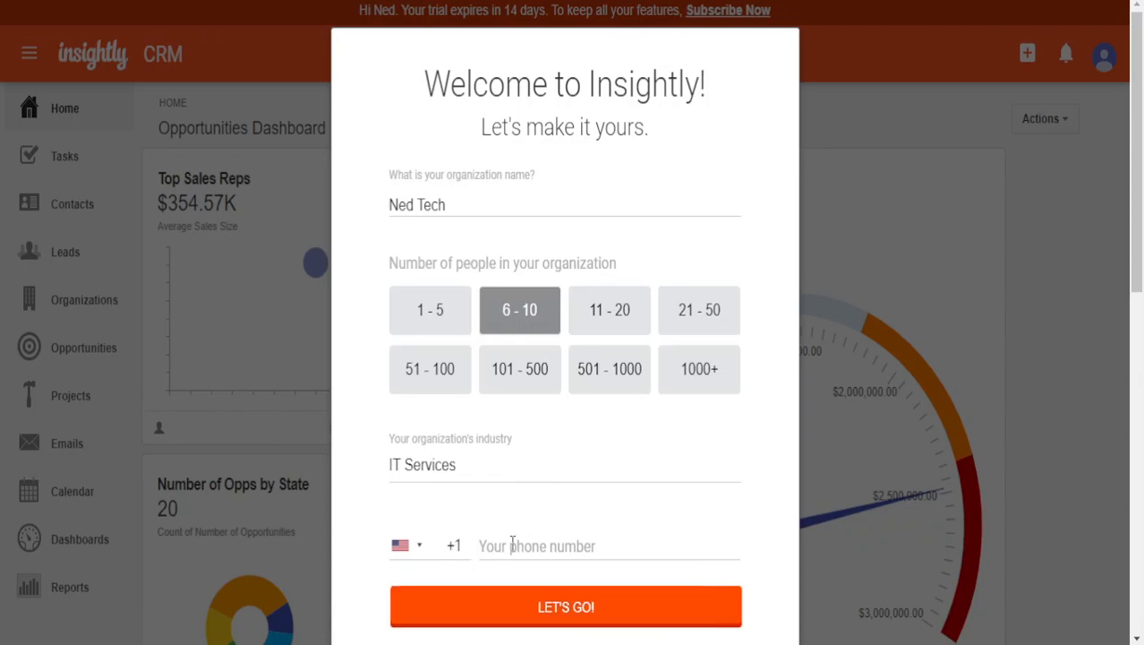
- Enter a phone number with the Bulgaria +359 country code and submit the profile
click(439, 546)
scroll(492, 607, down, 10)
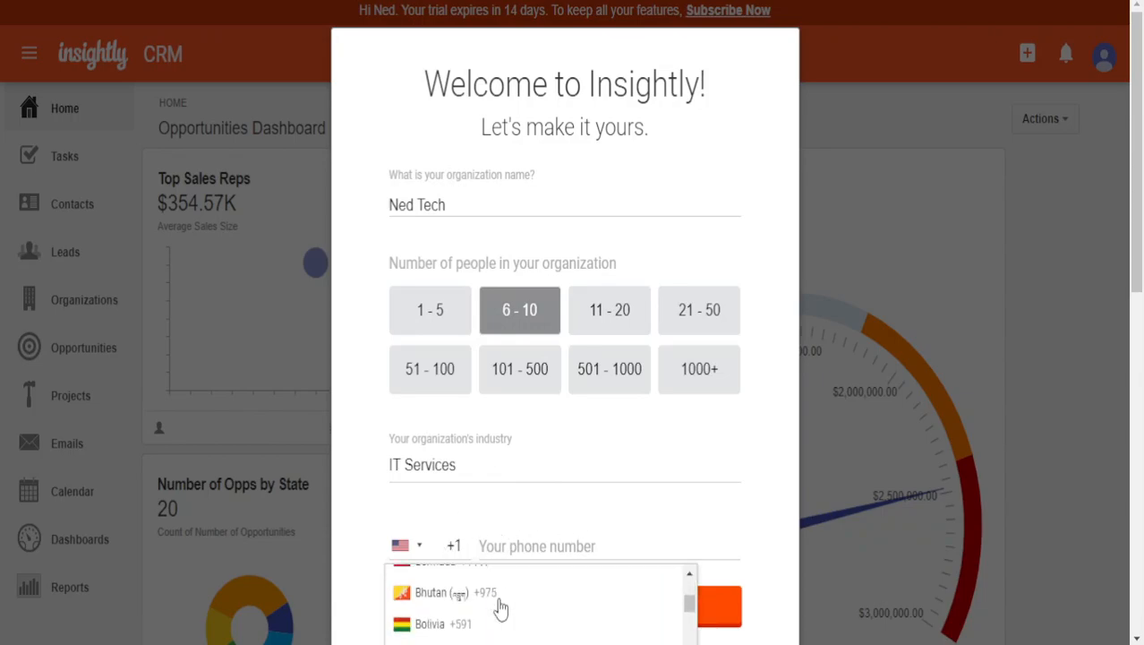
scroll(500, 608, down, 1)
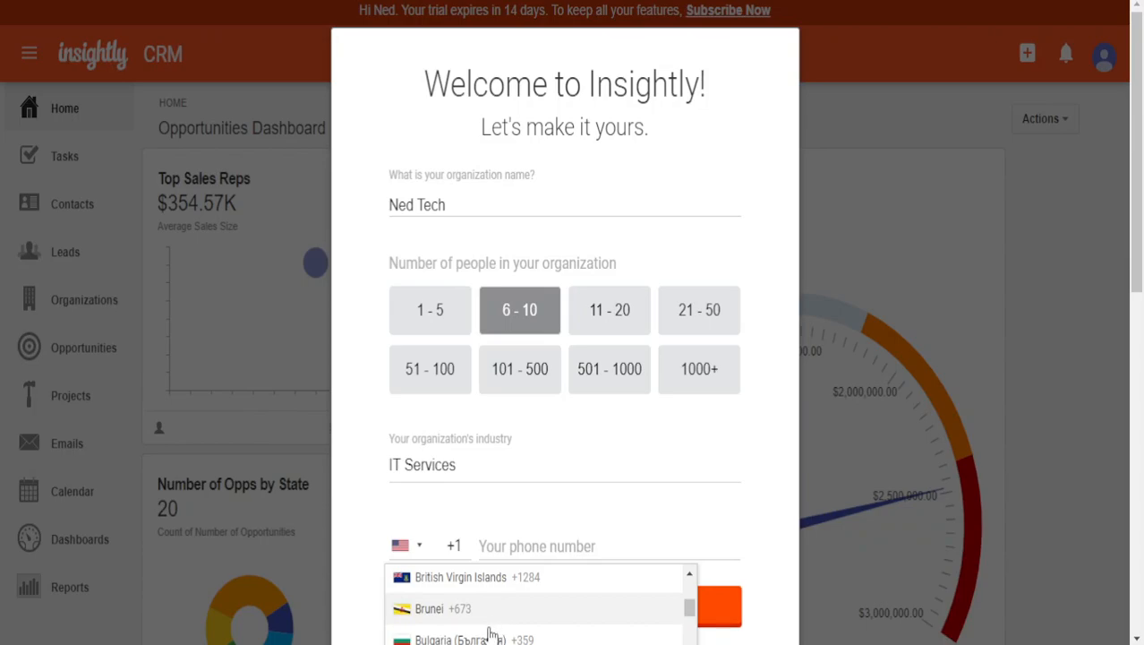
click(492, 630)
click(536, 546)
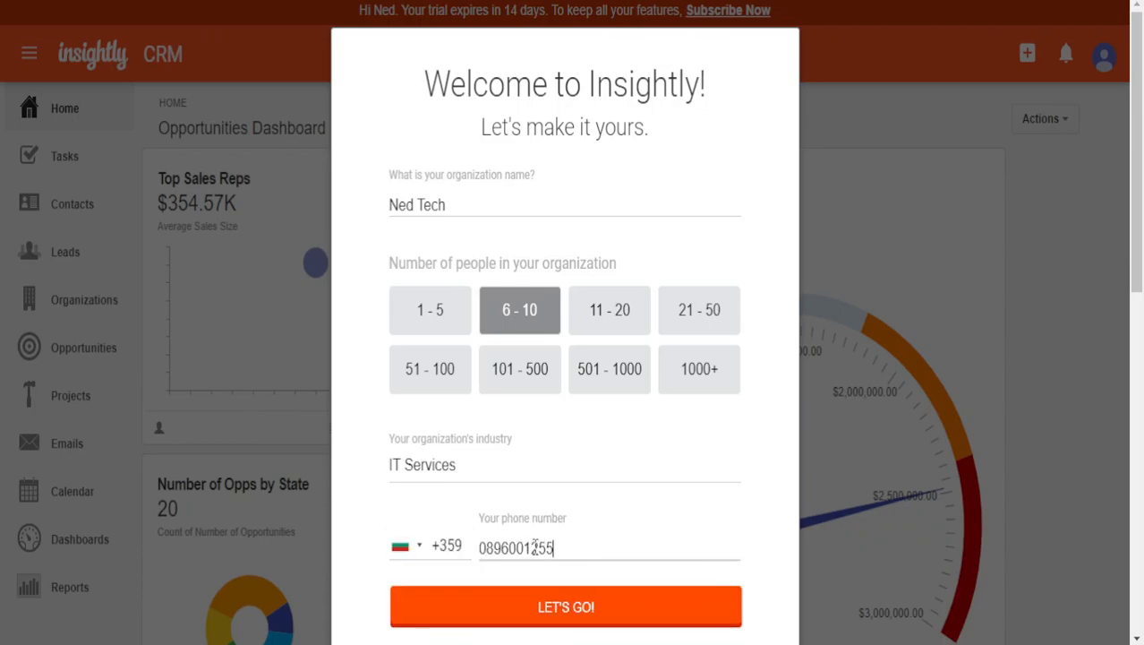
key(Return)
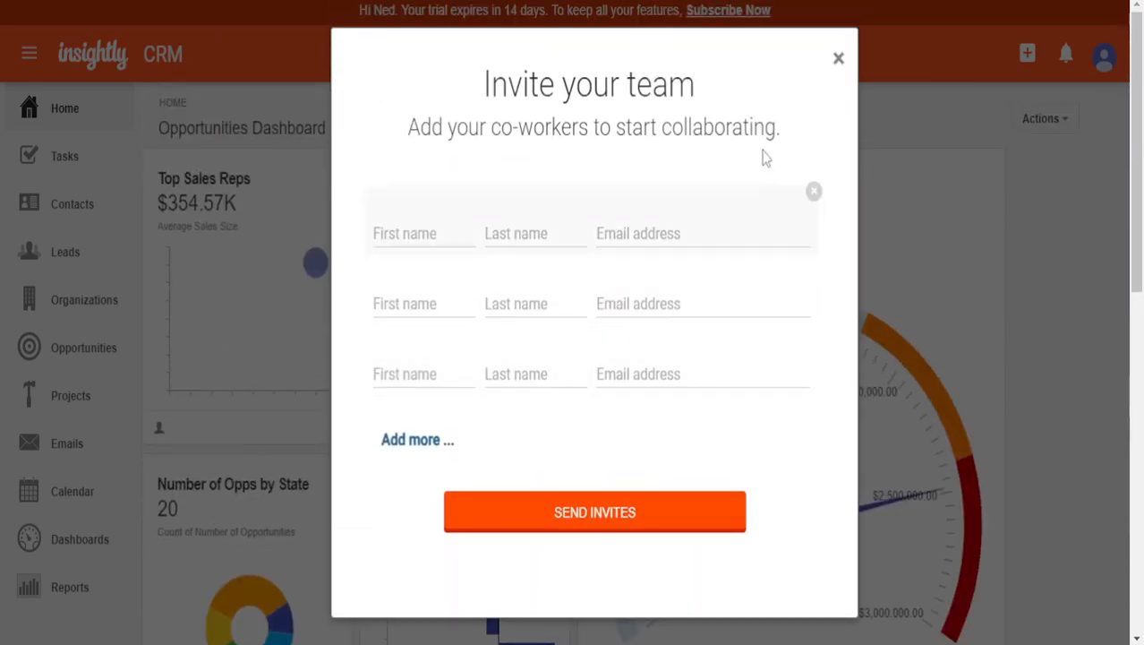
- Dismiss the invite dialog and scroll through the Opportunities Dashboard
click(839, 58)
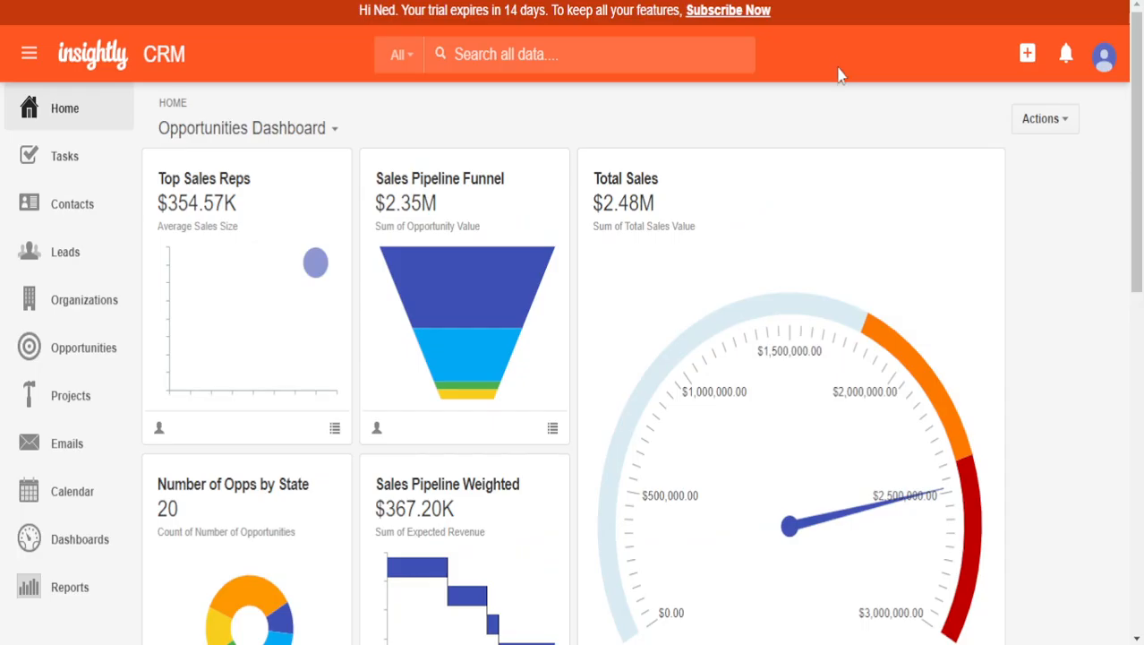
scroll(803, 479, down, 1)
scroll(788, 474, down, 5)
scroll(717, 461, up, 6)
scroll(707, 452, down, 7)
scroll(721, 443, up, 6)
scroll(743, 426, down, 5)
scroll(765, 400, up, 5)
scroll(769, 393, up, 1)
- Refresh the Total Sales card and look over the dashboard charts
click(978, 170)
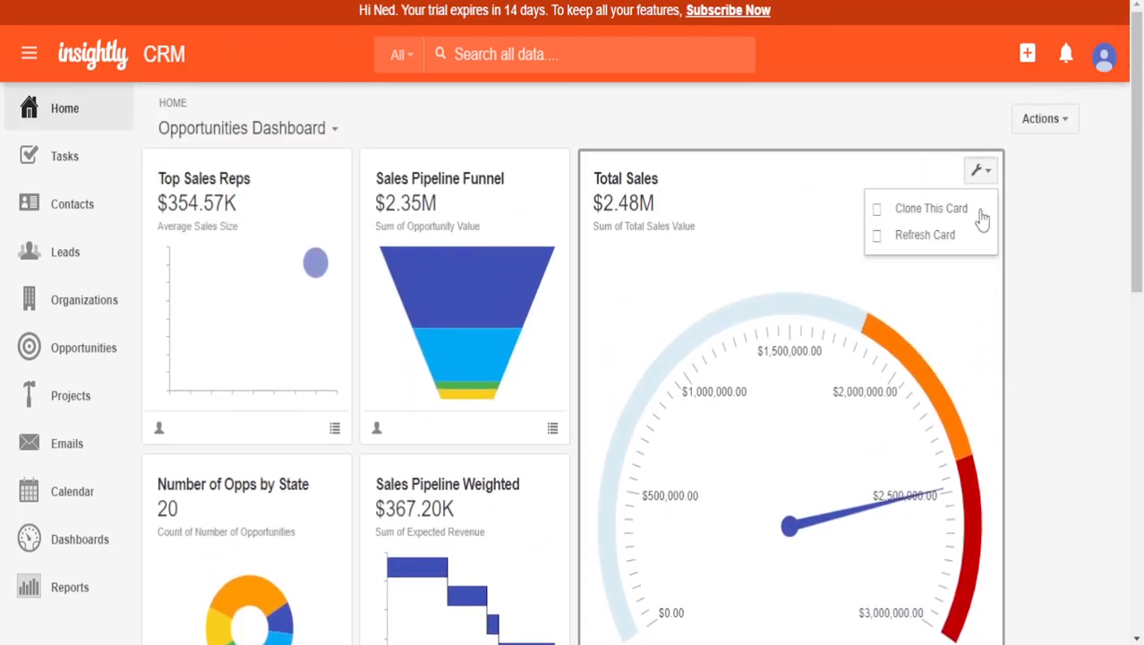
click(926, 237)
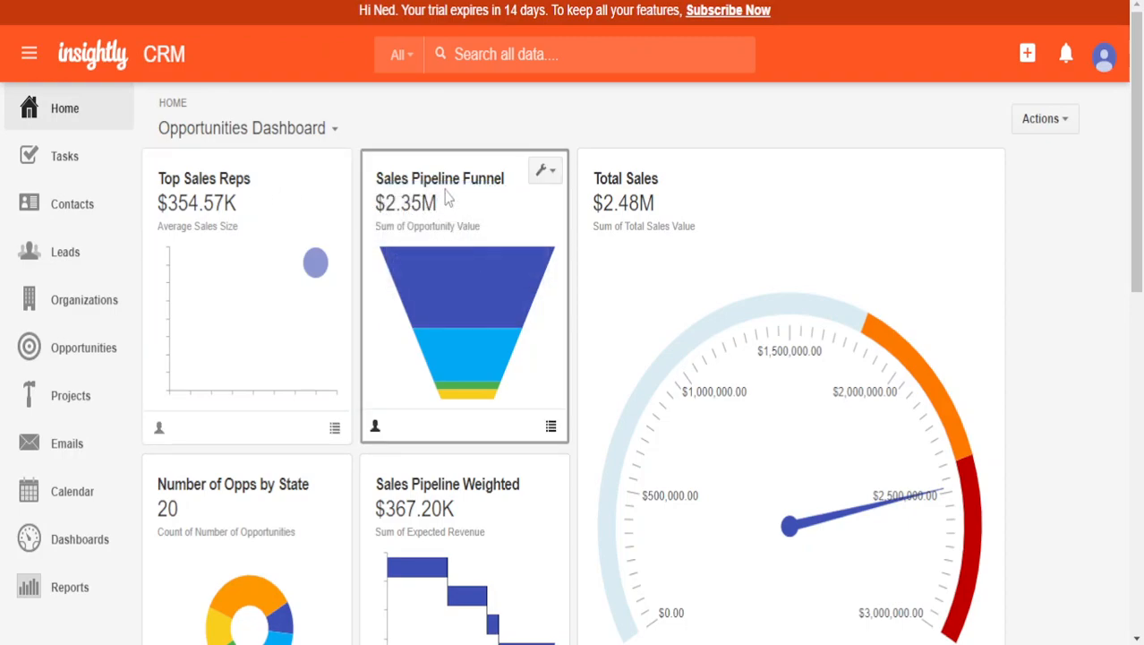
scroll(452, 269, down, 2)
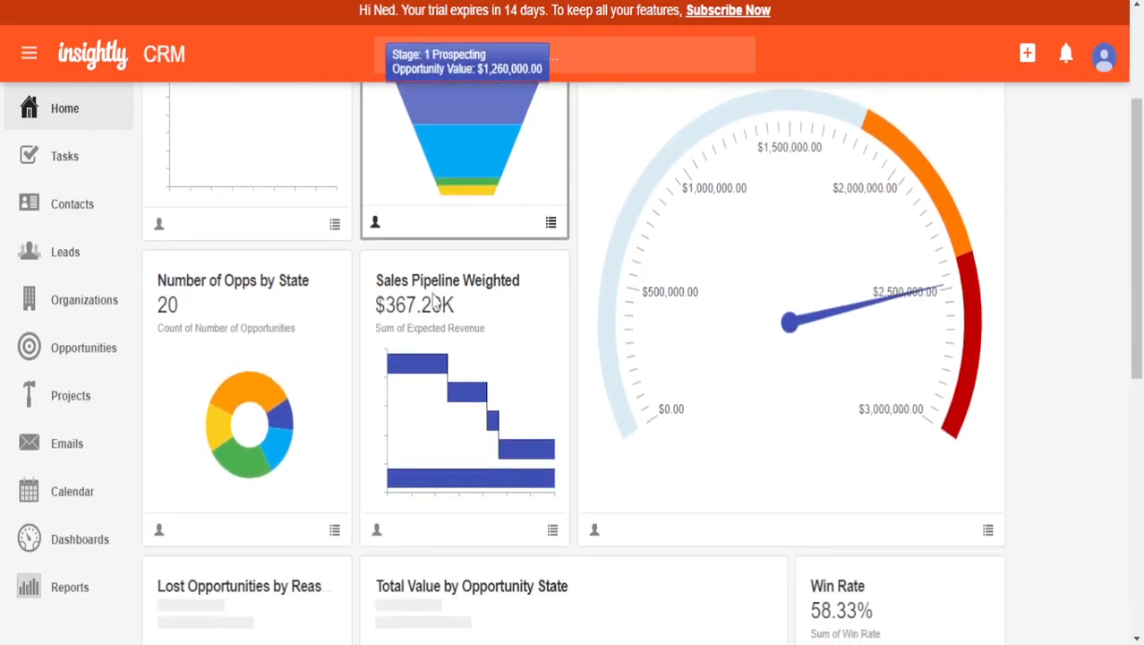
mouse_move(254, 436)
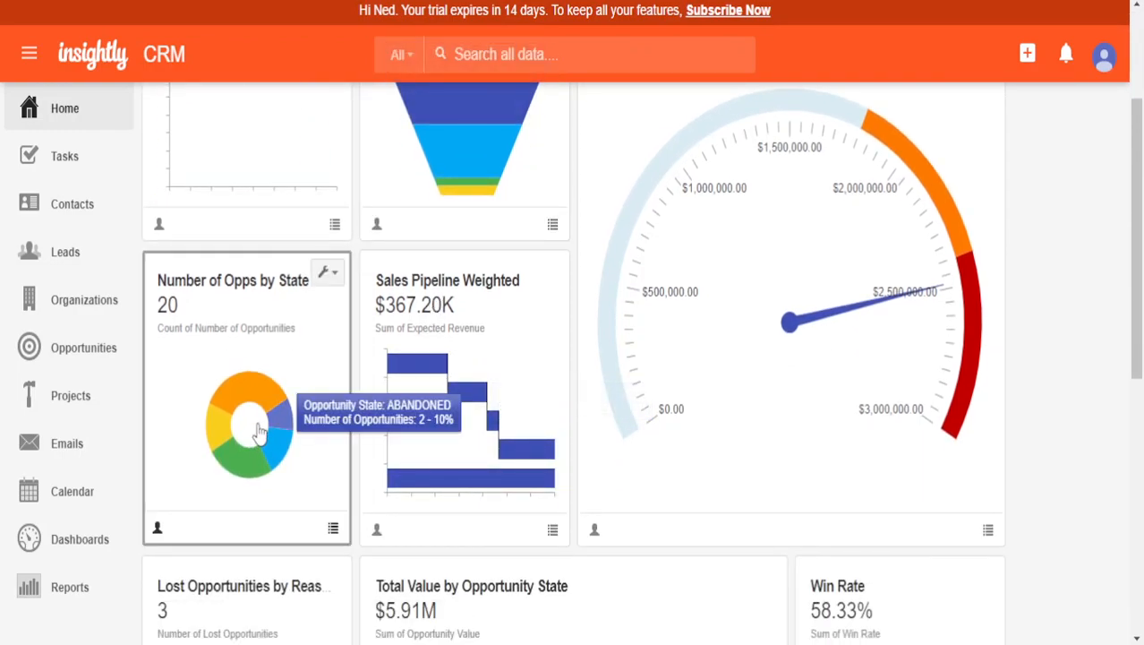
scroll(258, 430, up, 2)
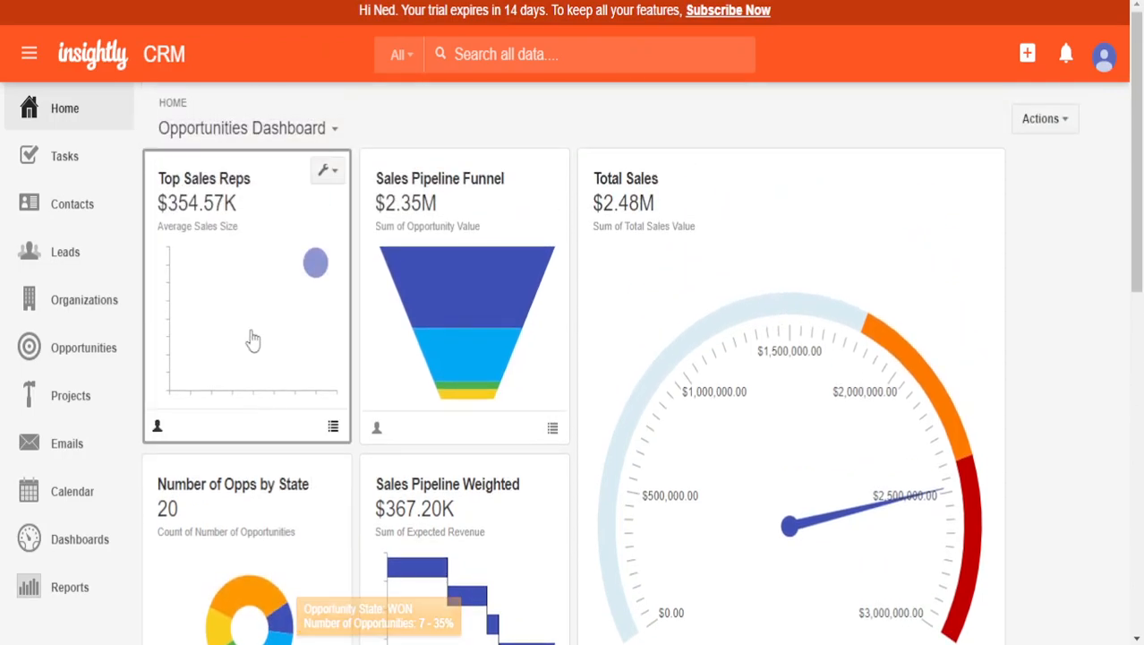
- Start a new task named 'Organize Files' assigned to Me
click(90, 159)
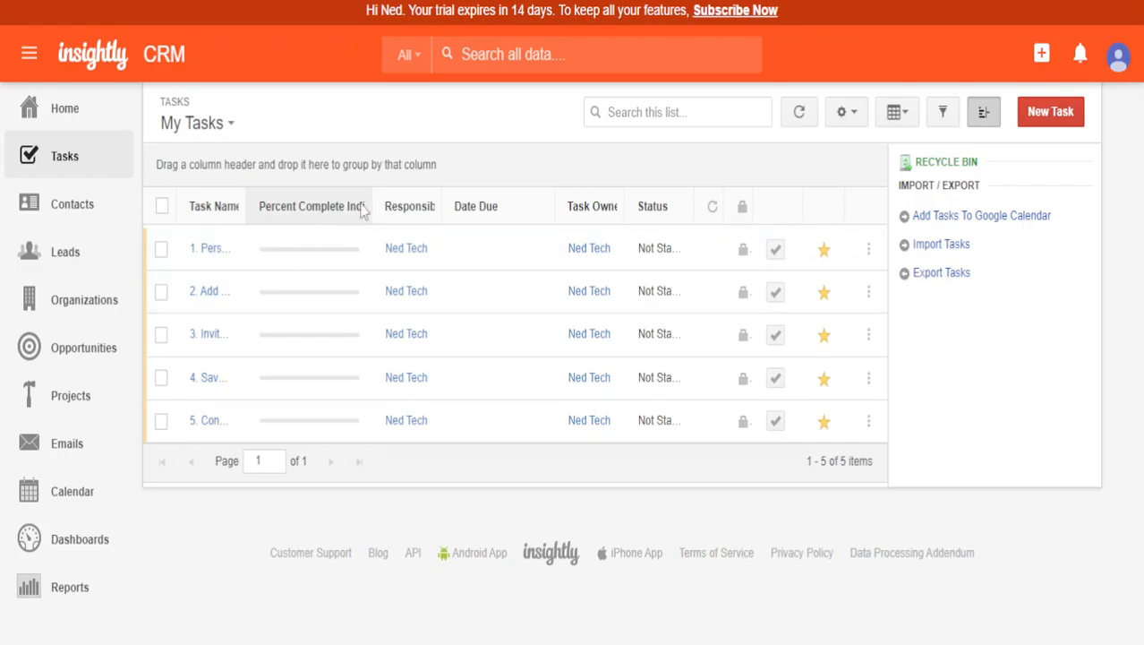
click(1047, 112)
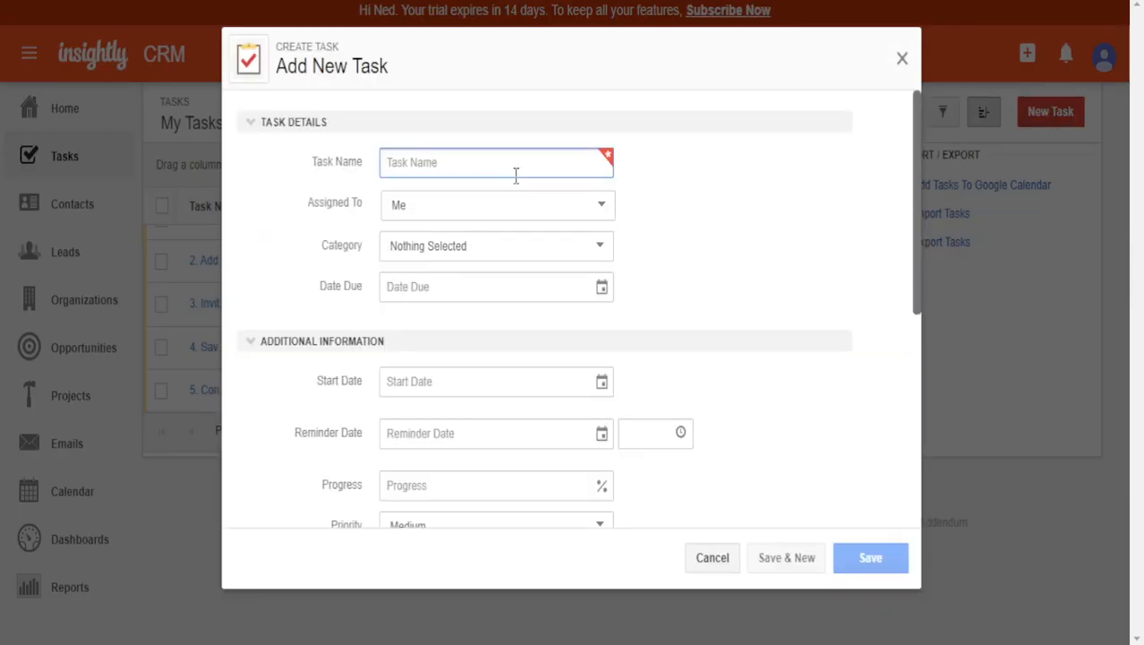
text(Organize Files)
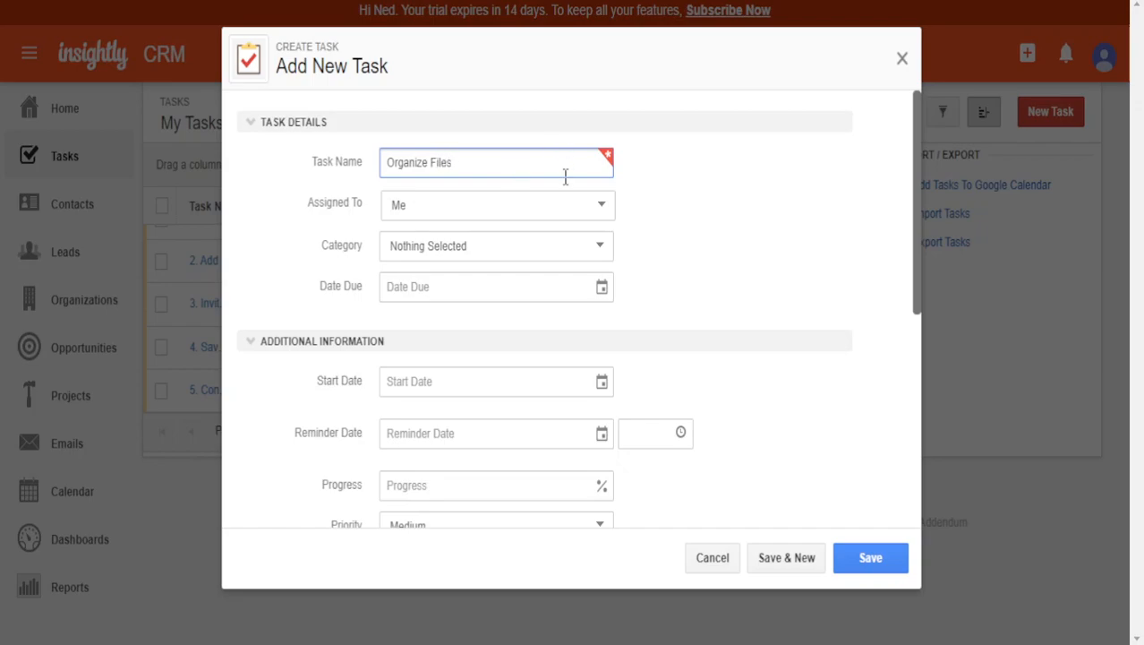
click(544, 205)
click(454, 235)
click(467, 212)
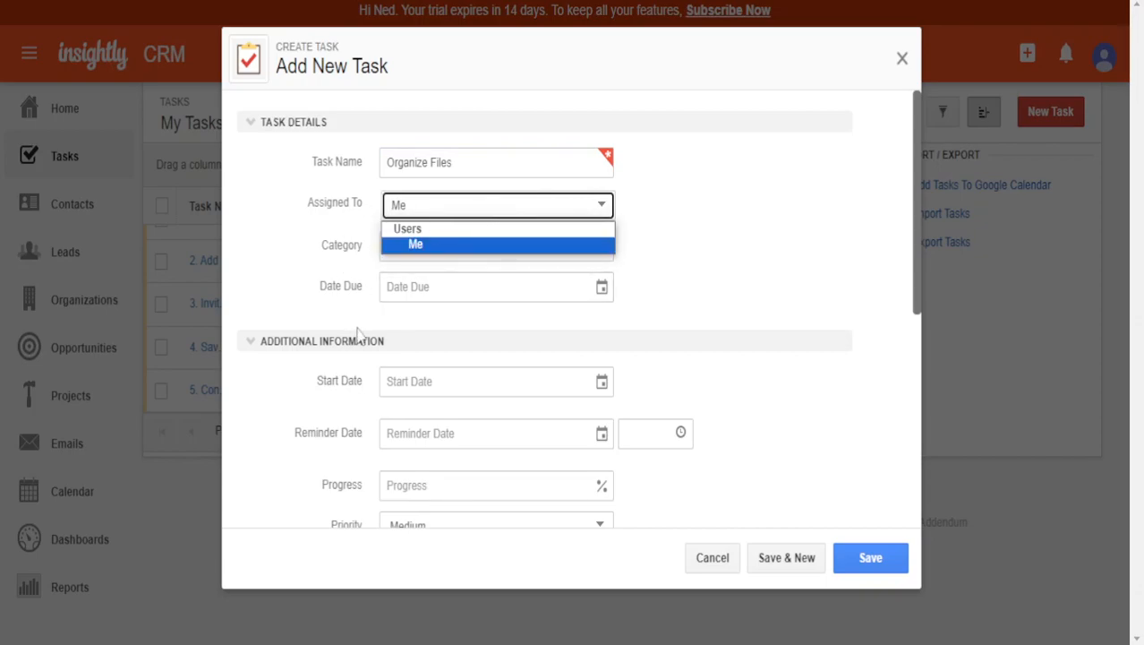
click(512, 223)
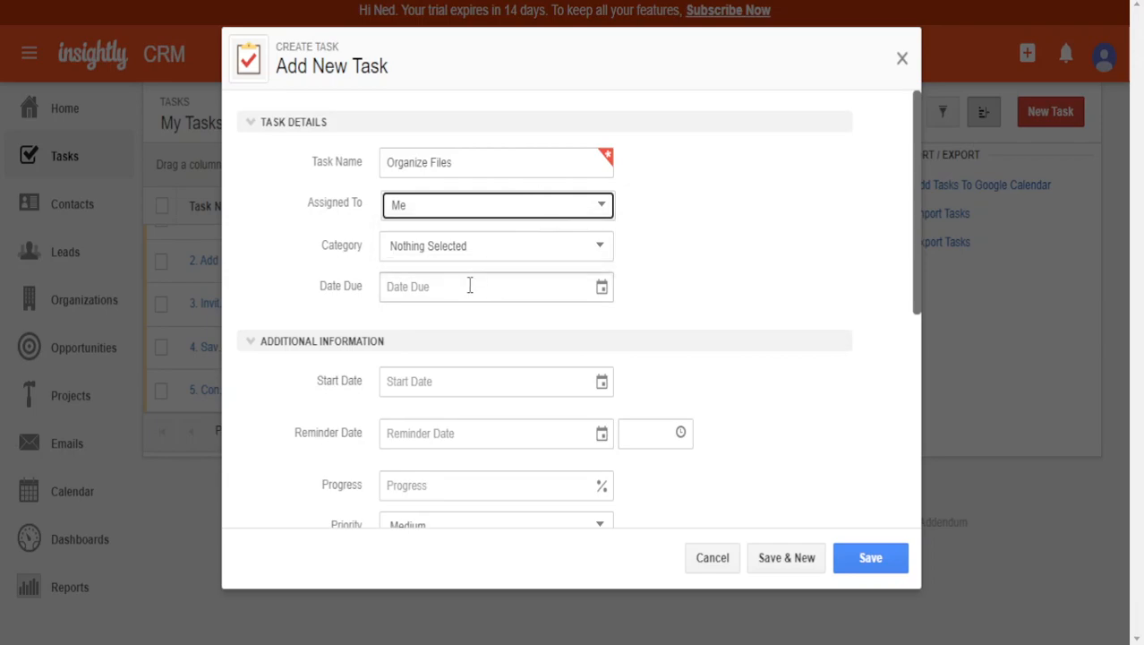
- Leave the task category as Nothing Selected and scroll down the form
click(470, 247)
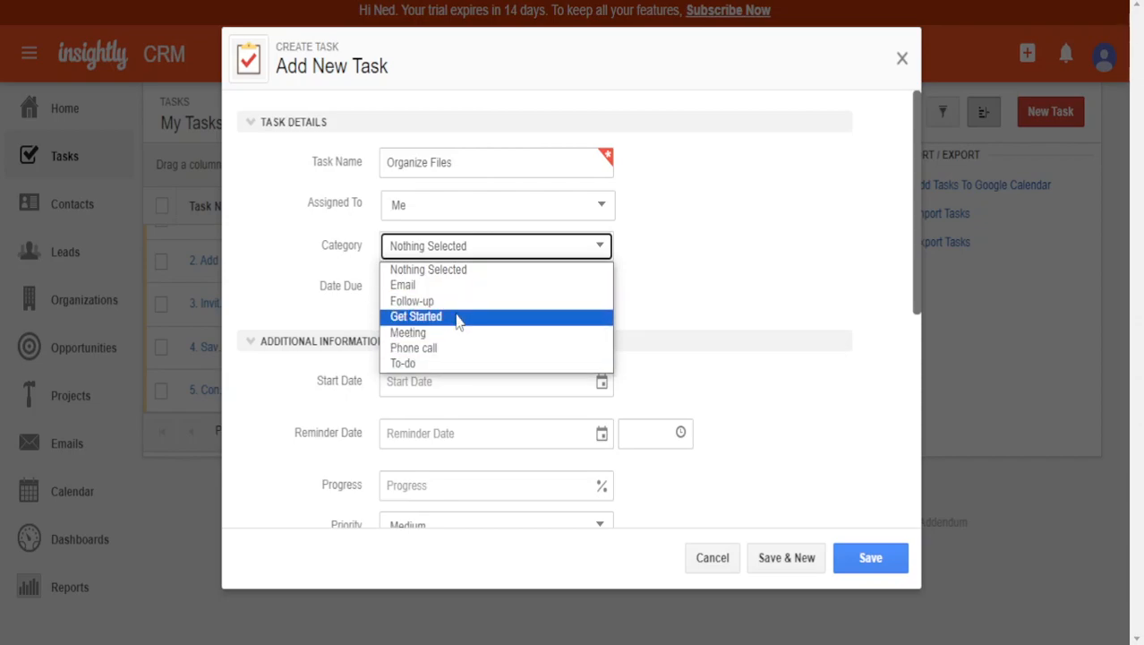
click(597, 250)
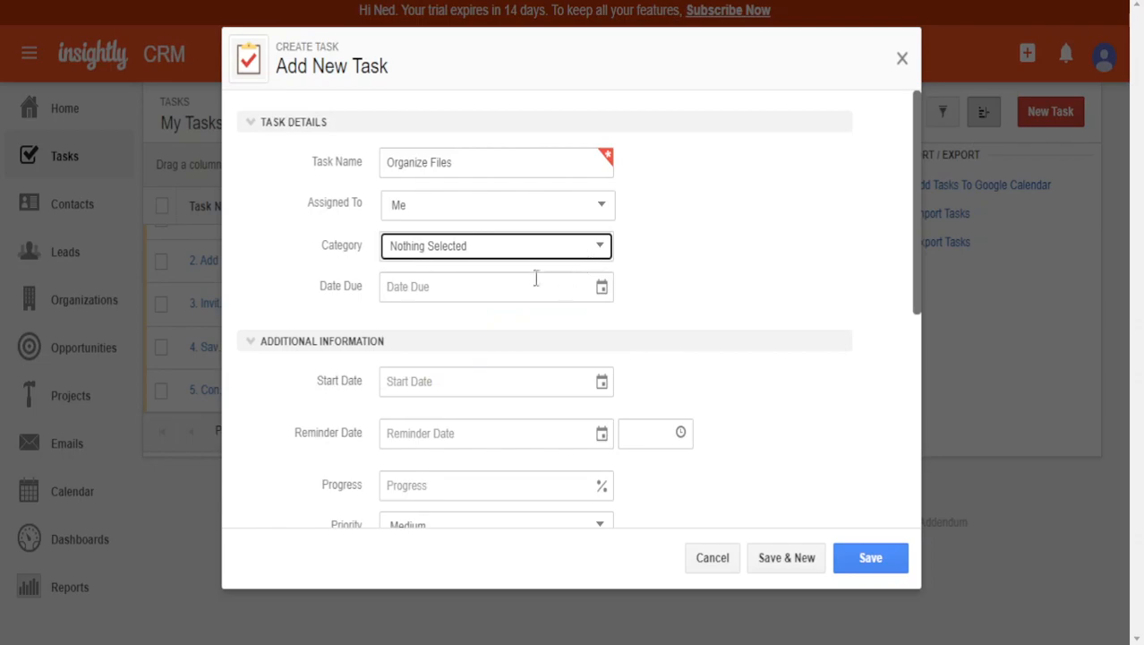
scroll(524, 296, down, 2)
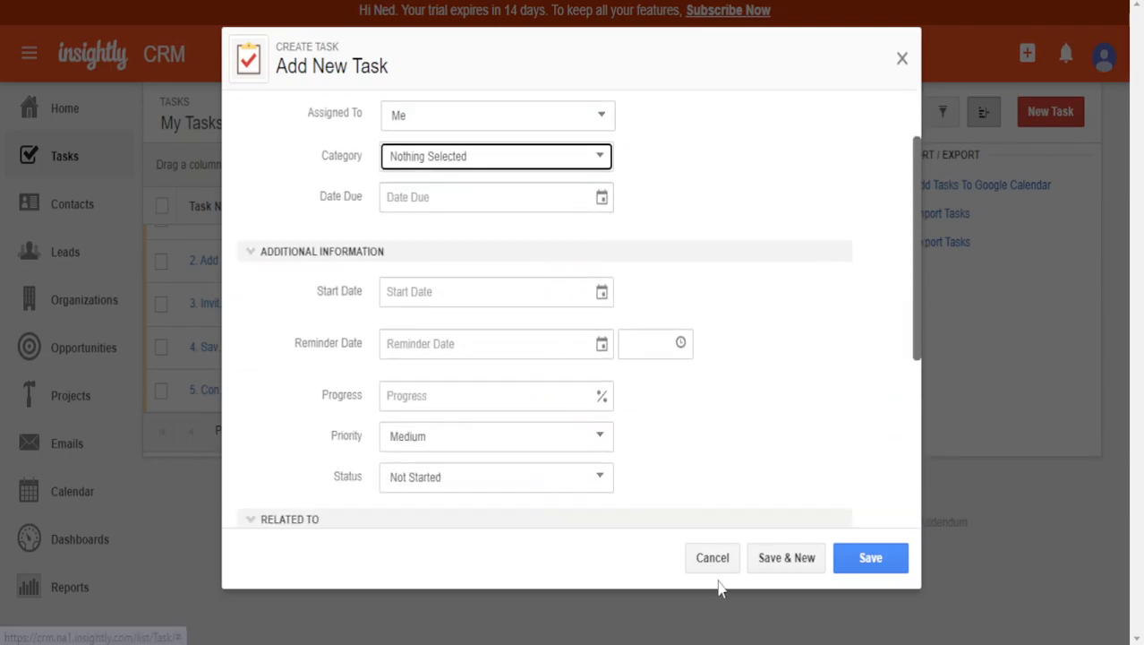
scroll(447, 435, down, 4)
scroll(620, 408, up, 5)
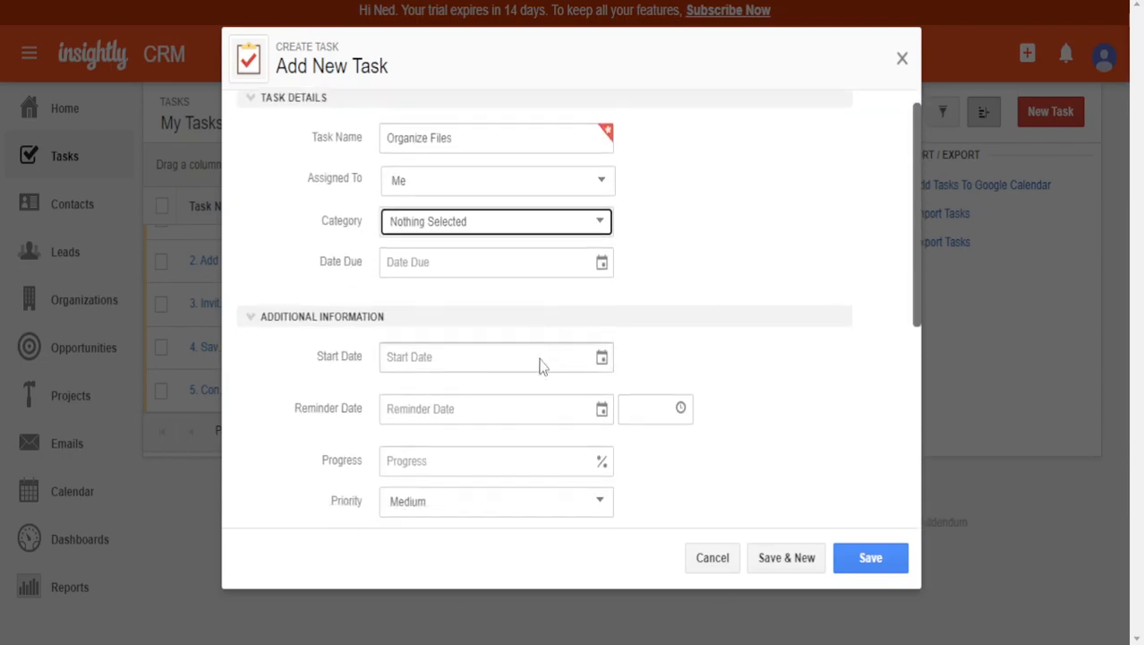
scroll(539, 354, down, 5)
- Add a task description and format it as Huge, italic text
text(dbkaushbdjkbajbhgdksjf akhbds,jf as)
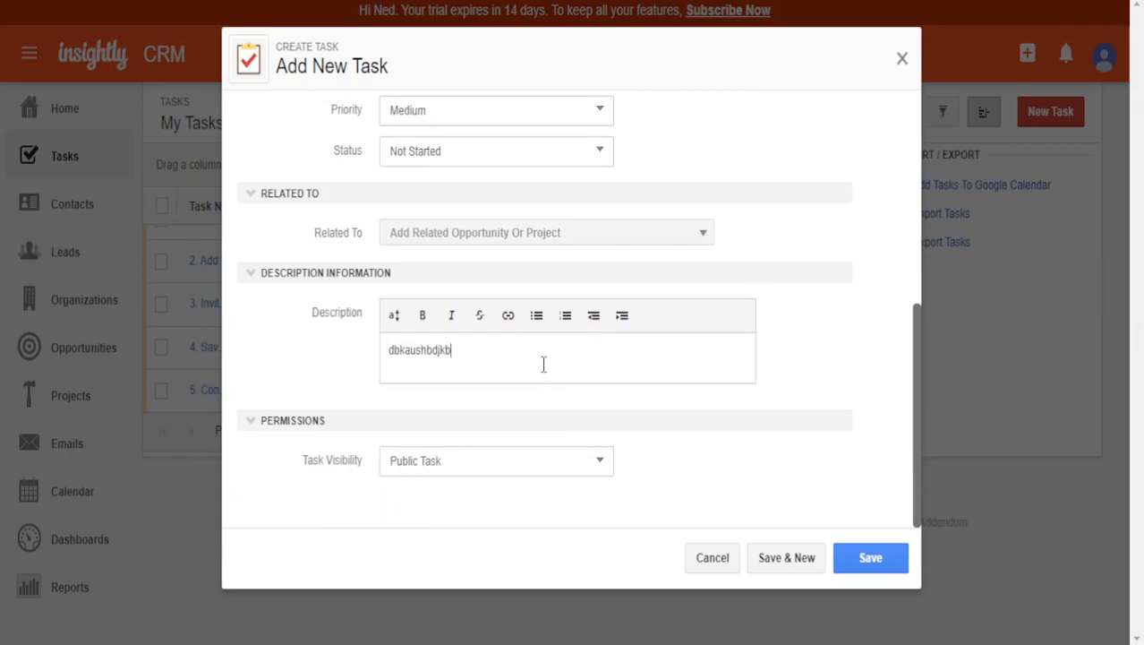
drag(544, 367, 373, 297)
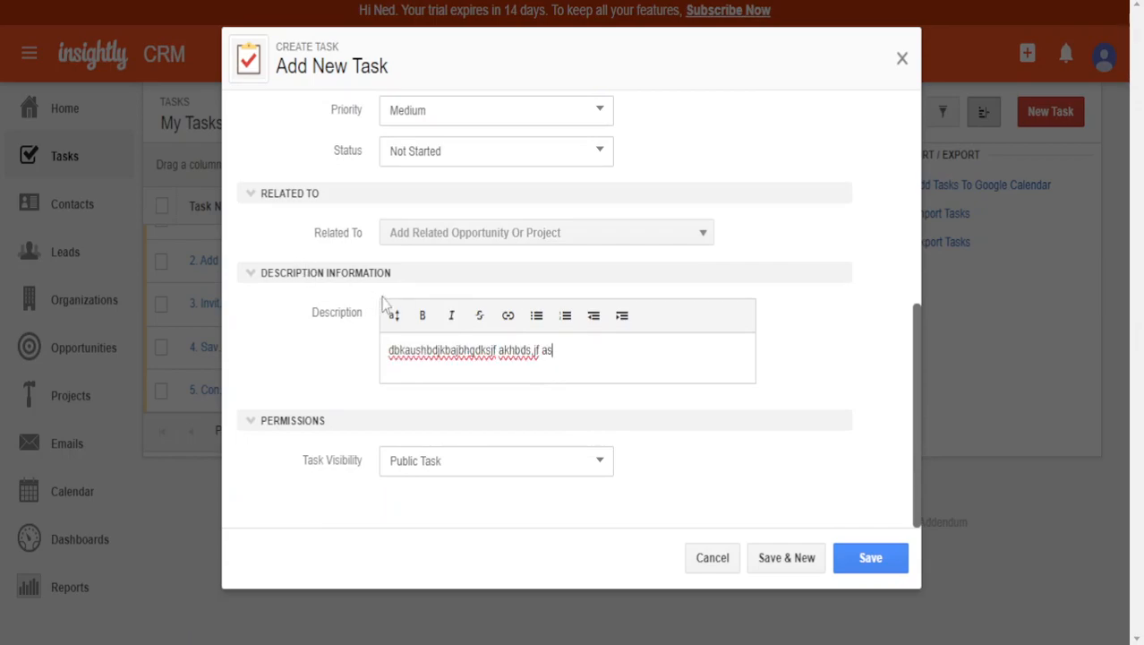
click(394, 315)
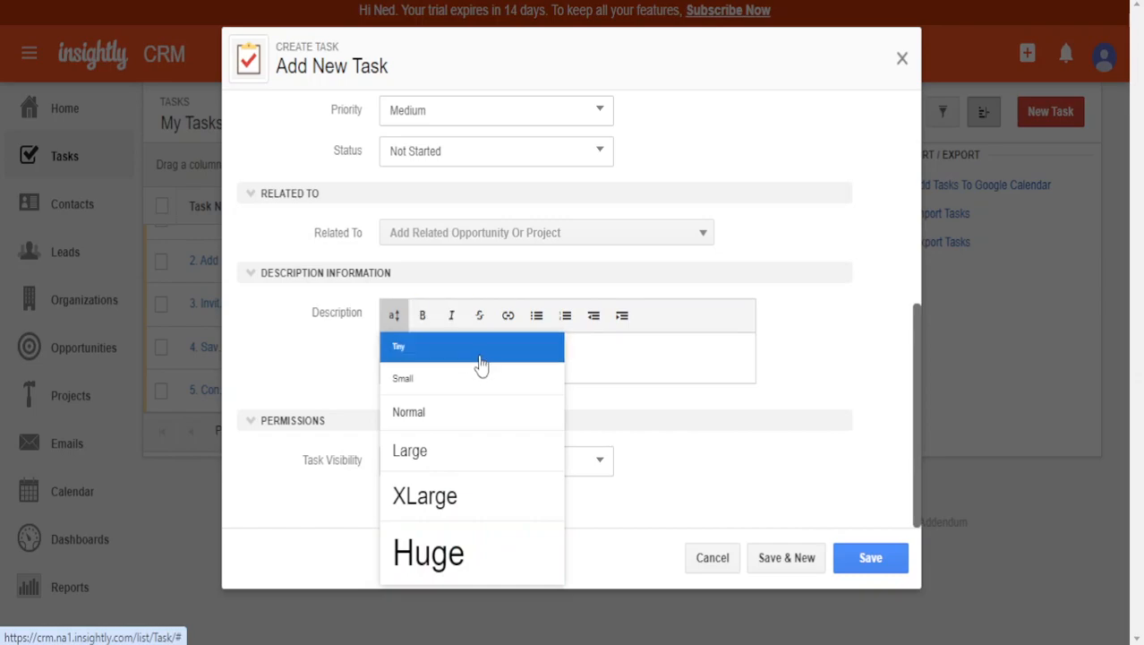
click(484, 560)
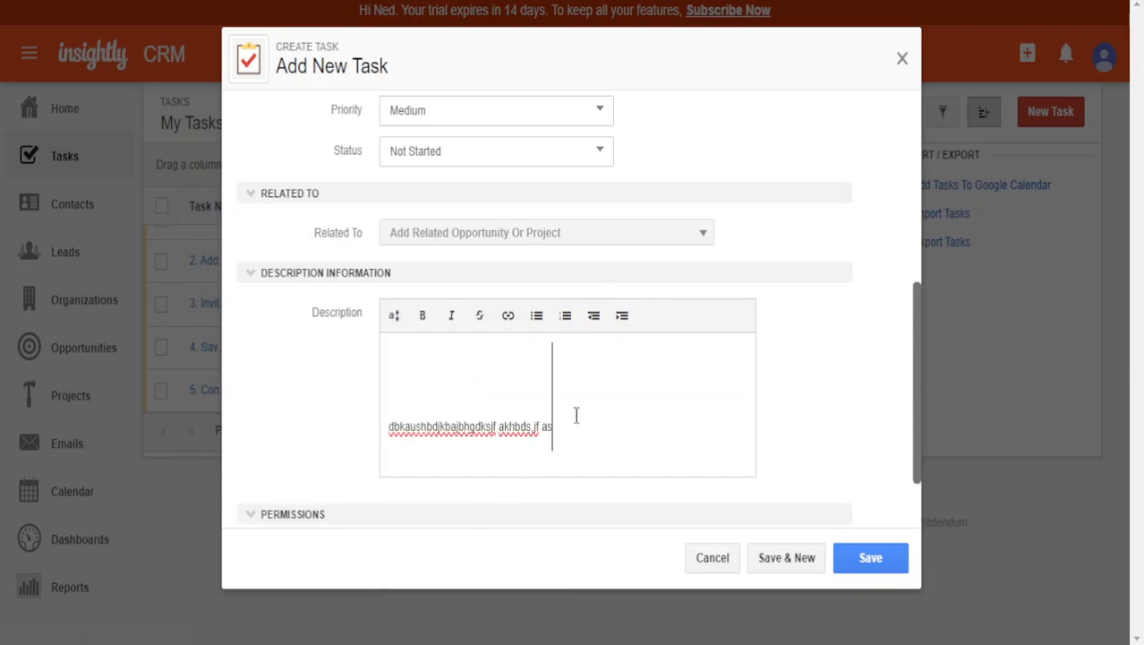
click(450, 322)
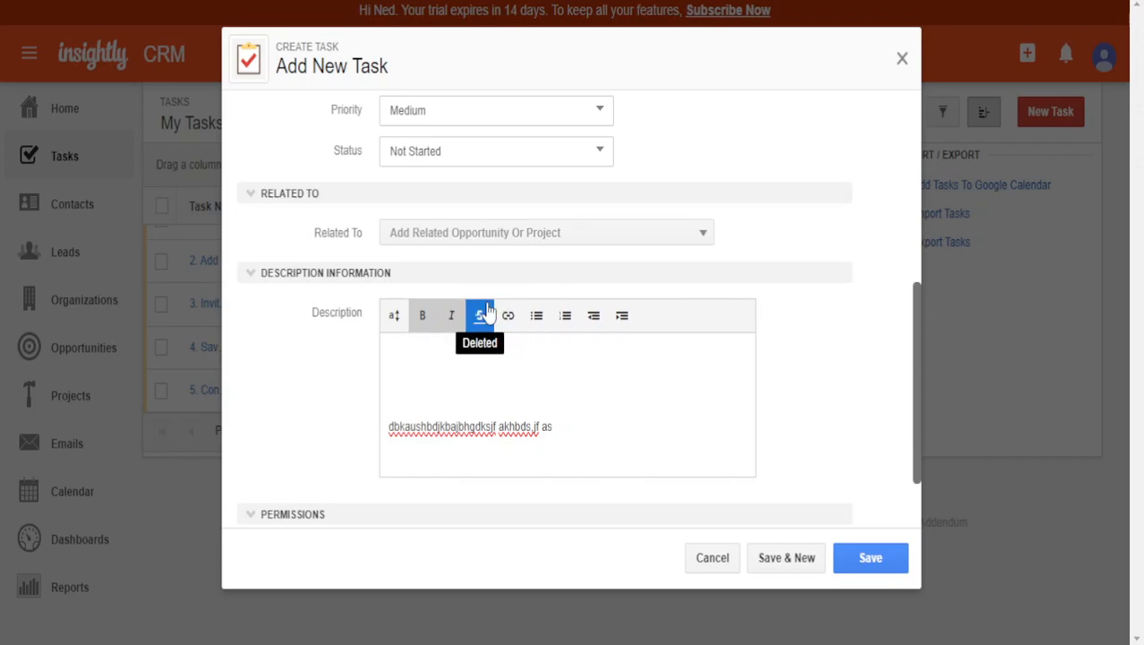
- Save the Organize Files task
scroll(537, 319, down, 1)
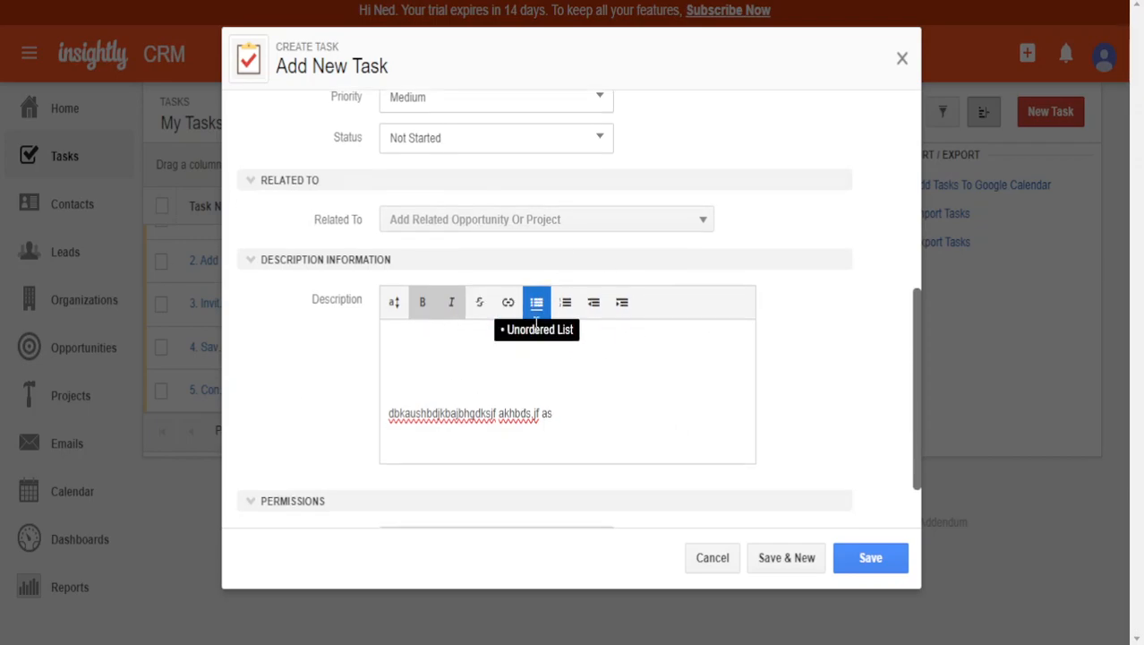
scroll(560, 336, up, 6)
scroll(626, 497, down, 6)
click(875, 558)
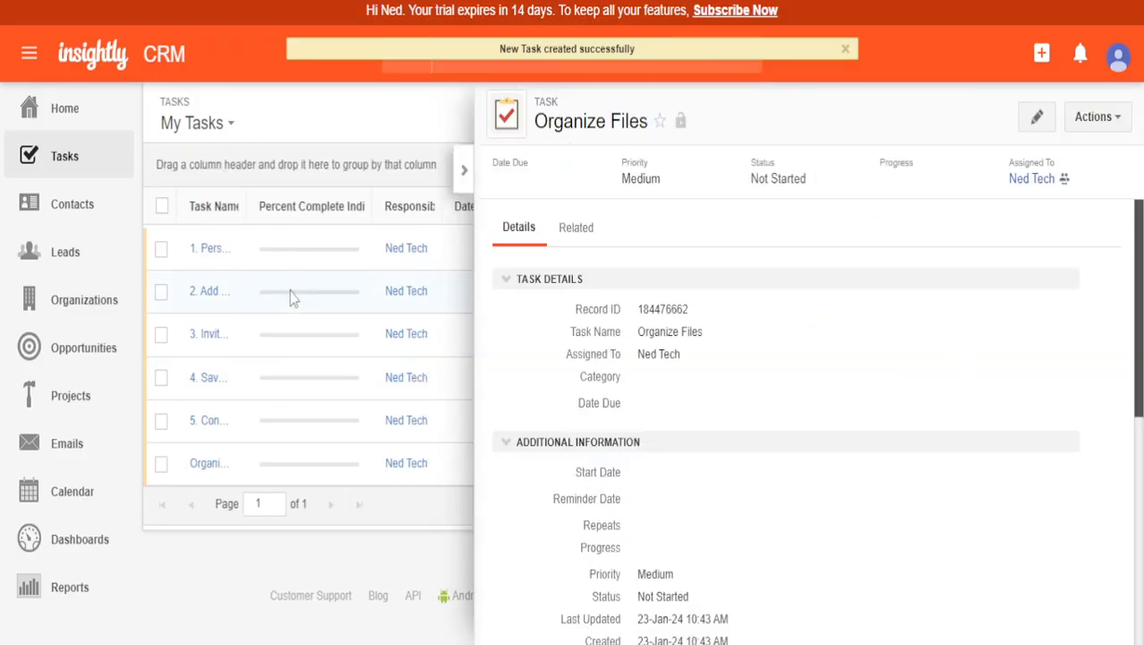
- Close the Organize Files details panel and delete the first task in the list
click(464, 170)
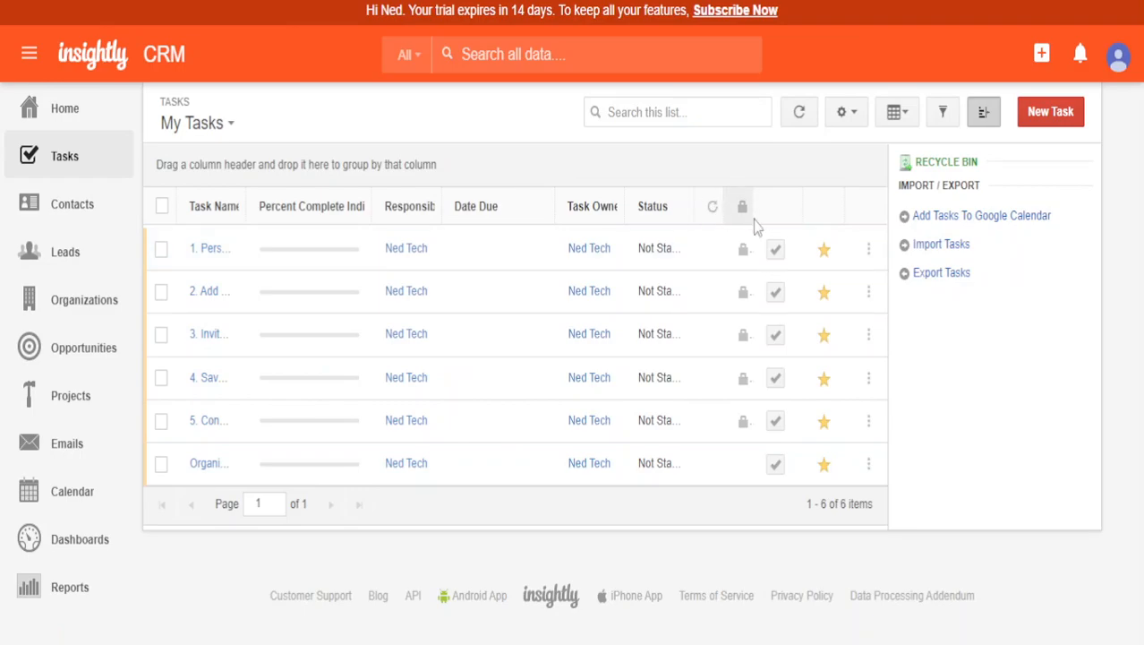
click(871, 252)
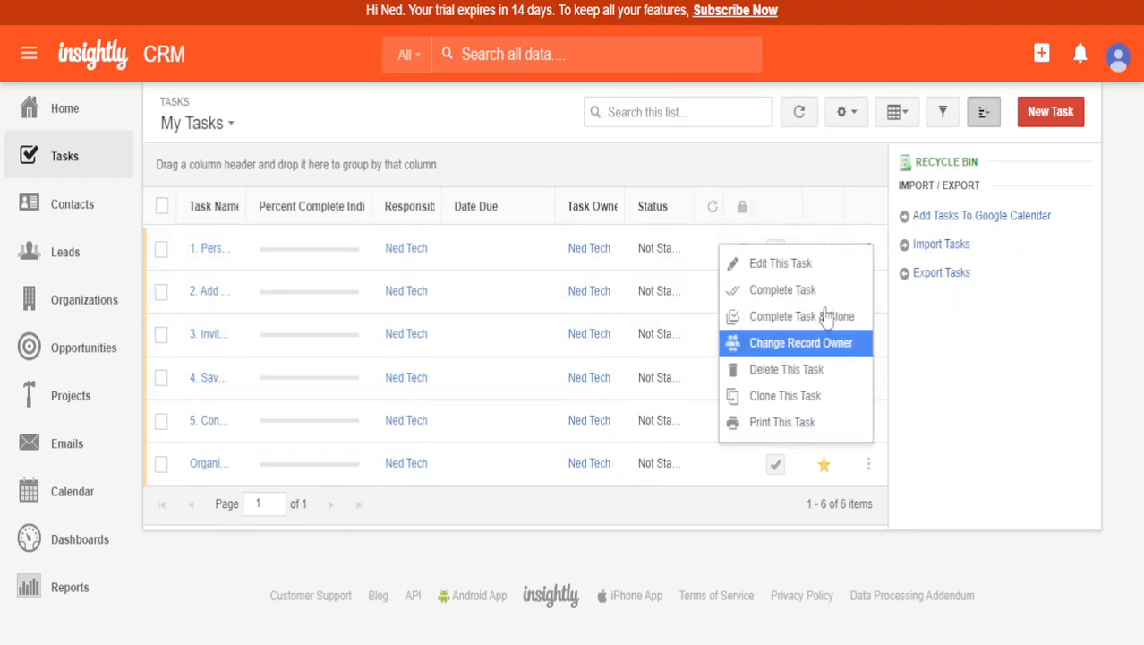
click(798, 365)
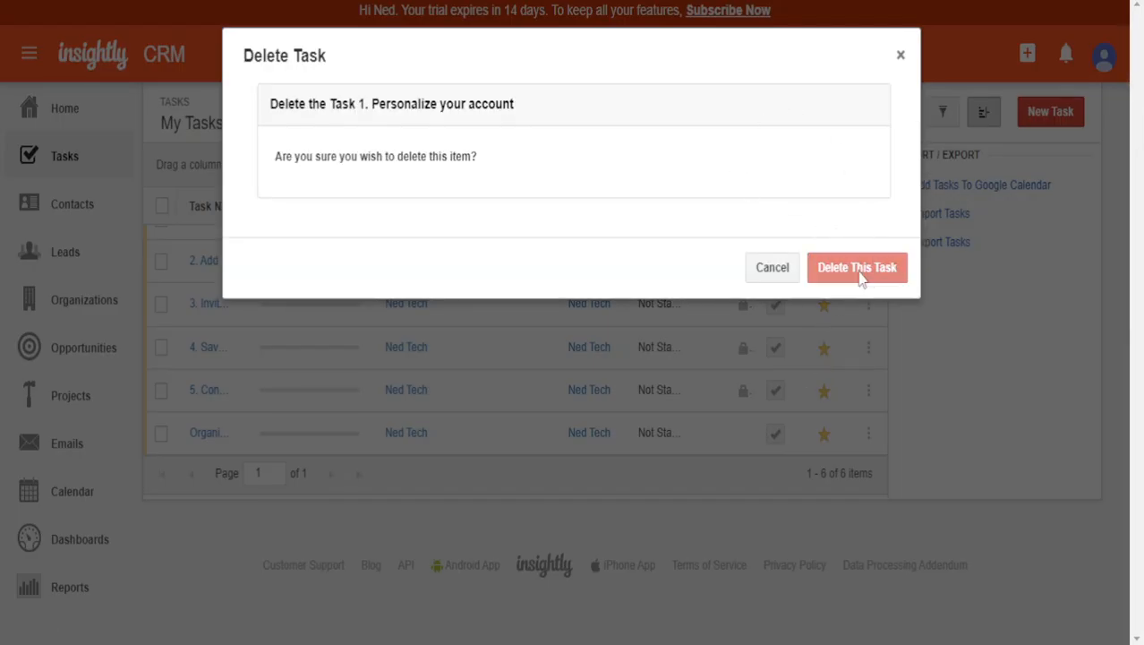
click(859, 273)
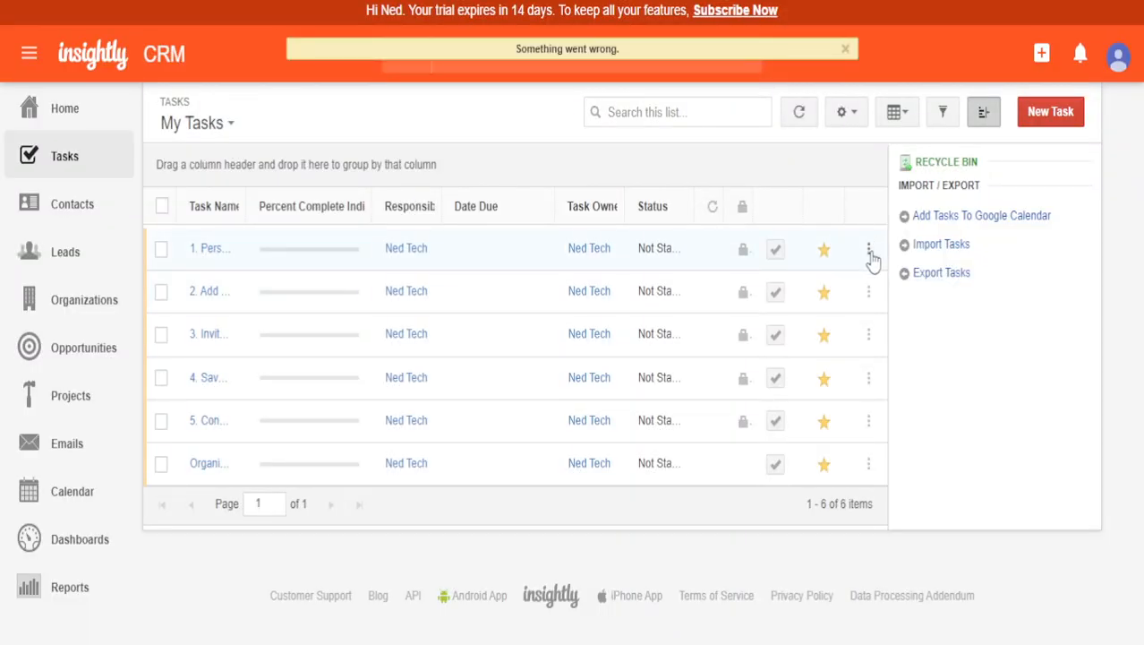
- Complete the 'Add your customers' task with Complete Task & Clone, discarding the clone form
click(869, 292)
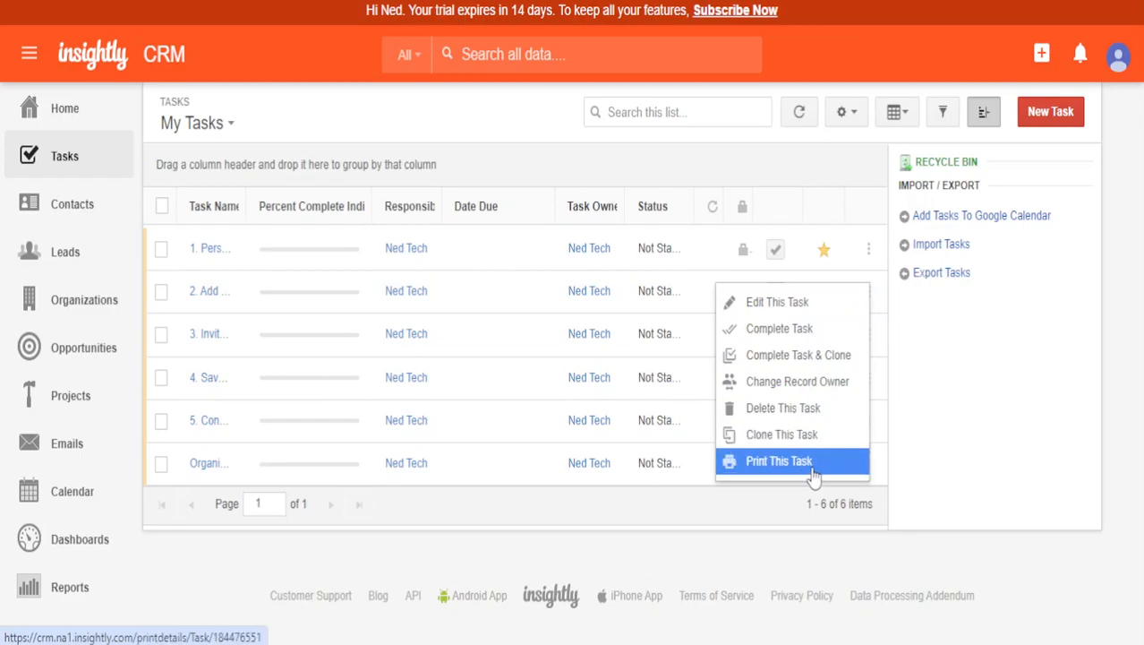
click(809, 359)
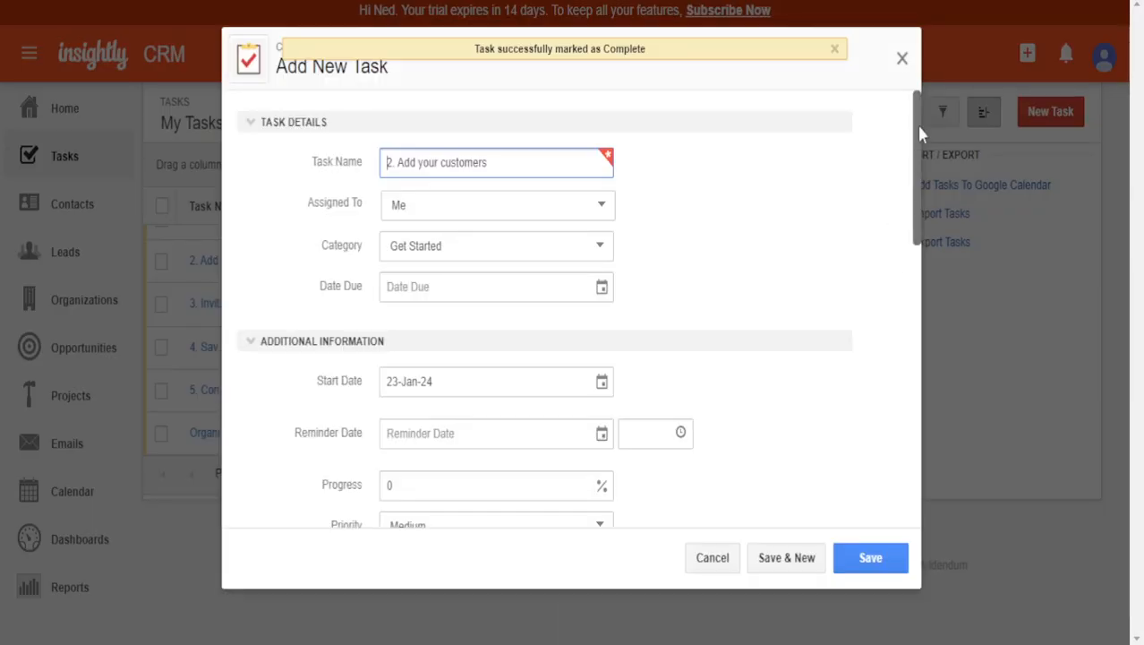
scroll(734, 317, down, 5)
scroll(662, 402, down, 1)
scroll(667, 439, up, 1)
scroll(663, 430, down, 2)
scroll(785, 243, up, 5)
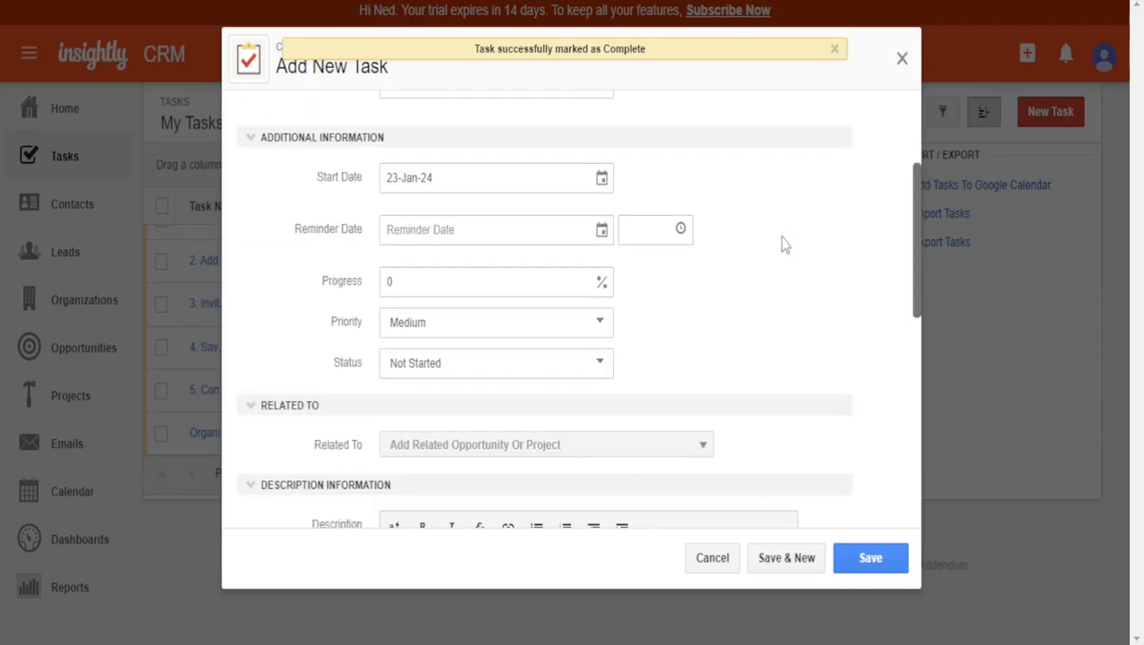
click(904, 58)
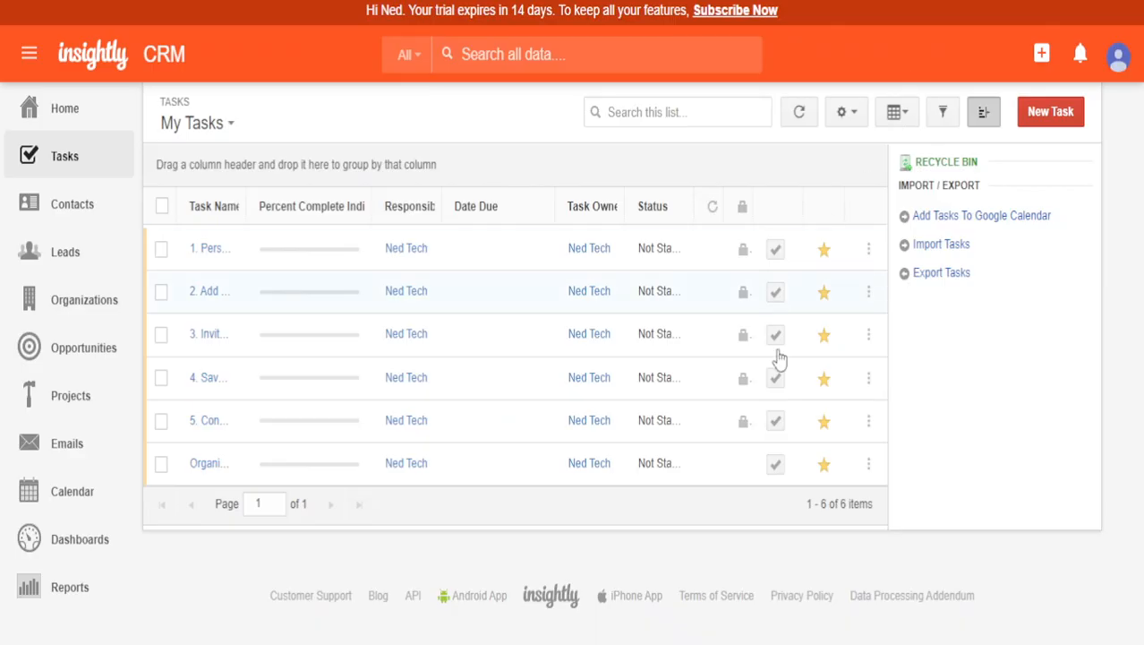
- Browse the Contacts list, selecting and then deselecting all 21 contacts
click(74, 212)
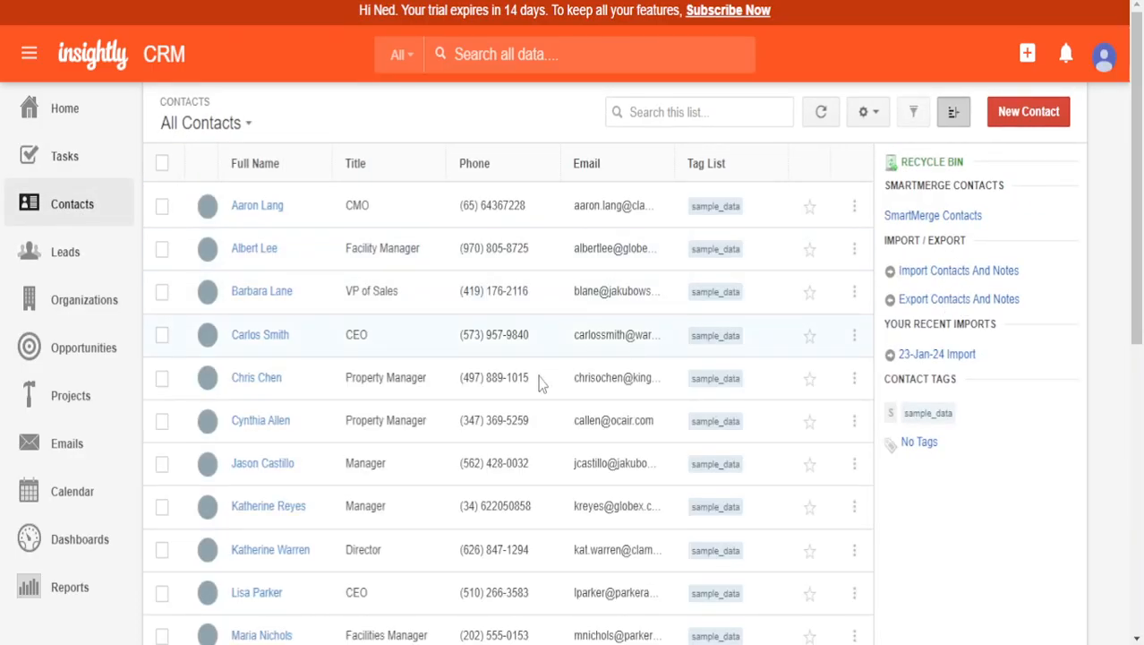
scroll(473, 376, down, 10)
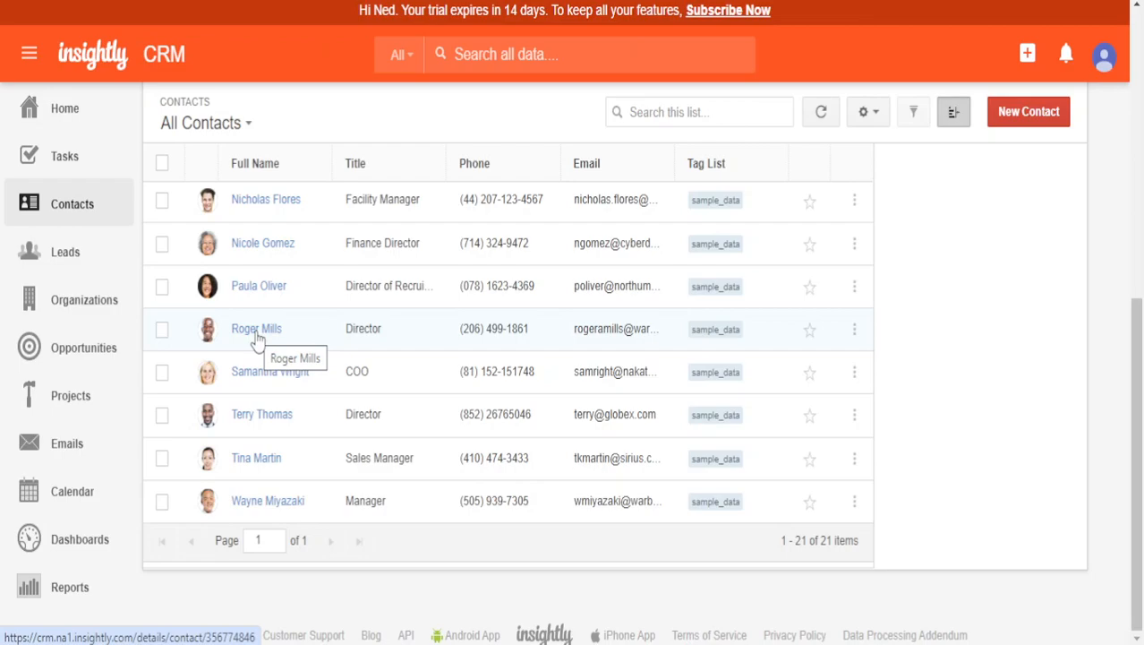
scroll(257, 341, up, 10)
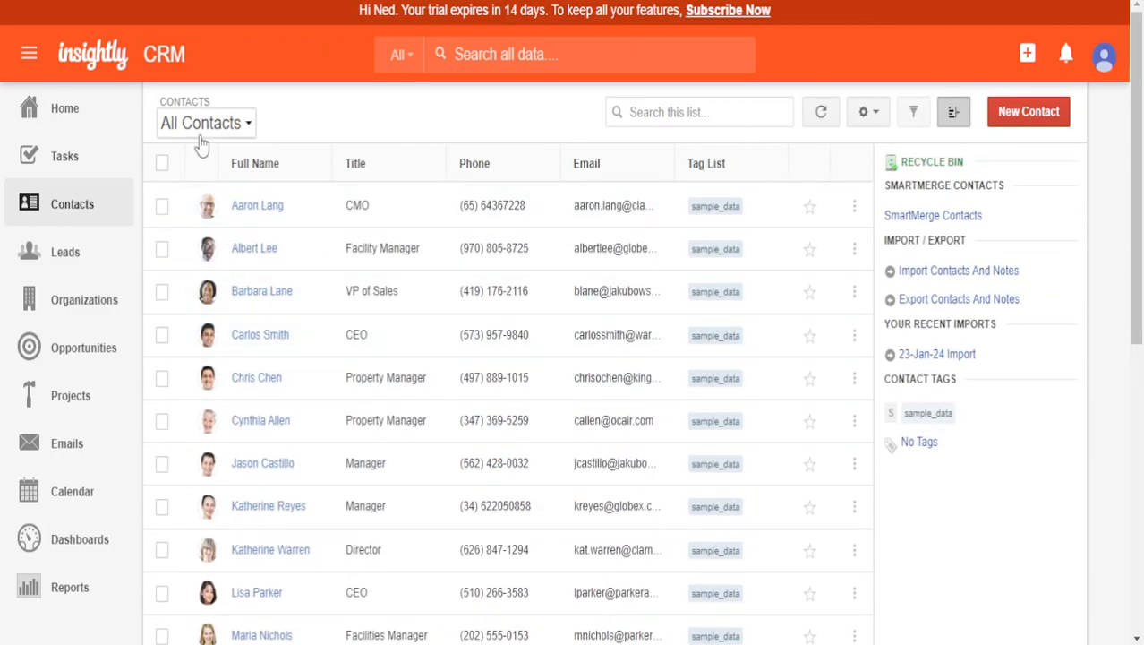
click(161, 163)
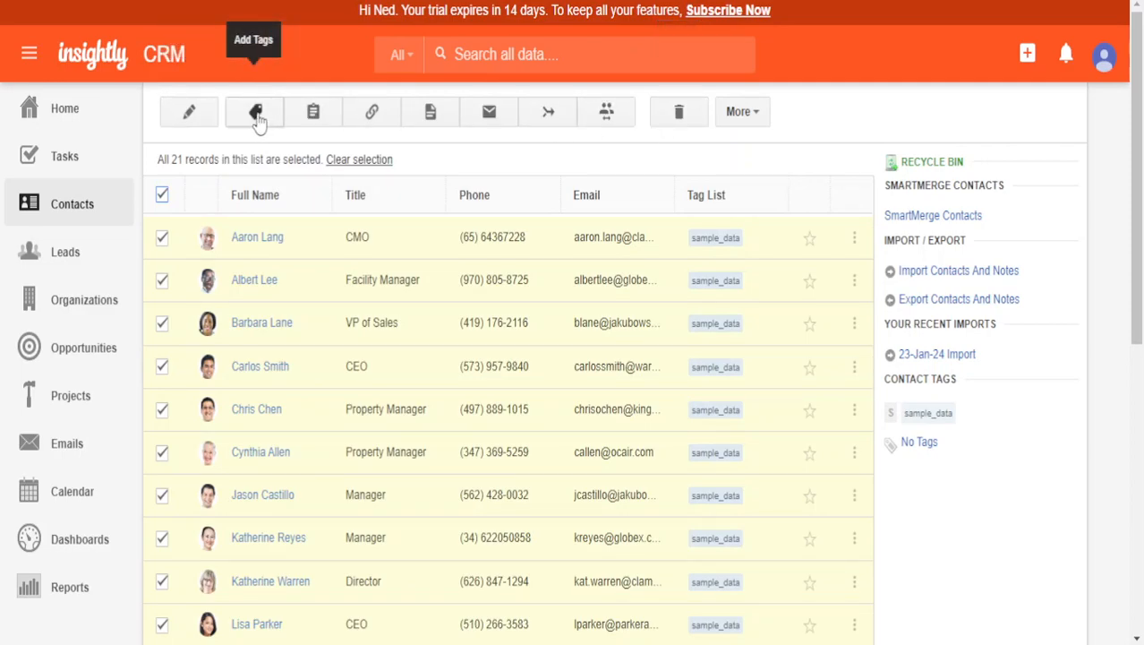
click(162, 193)
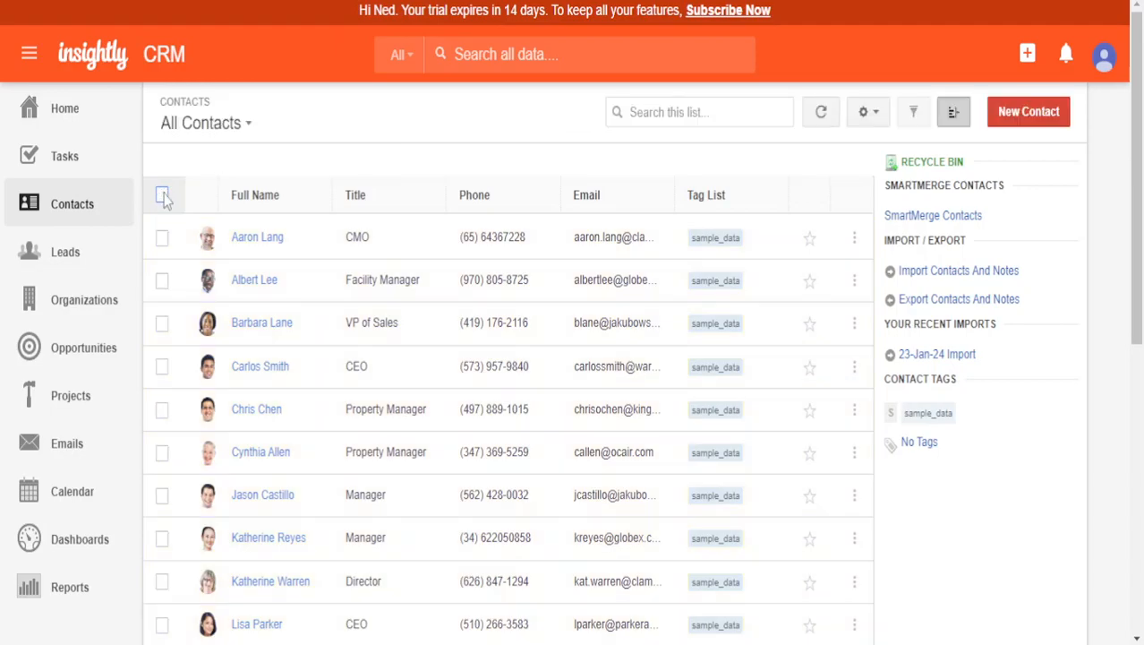
- Look through the Leads, Organizations, Opportunities and Projects lists
click(64, 260)
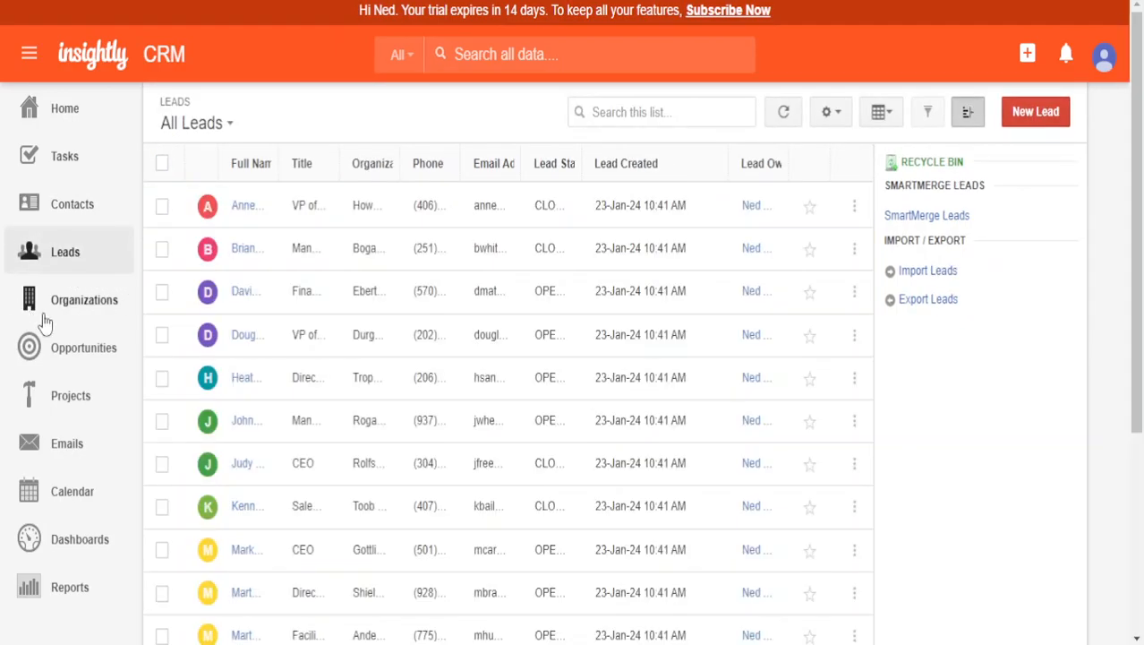
click(94, 299)
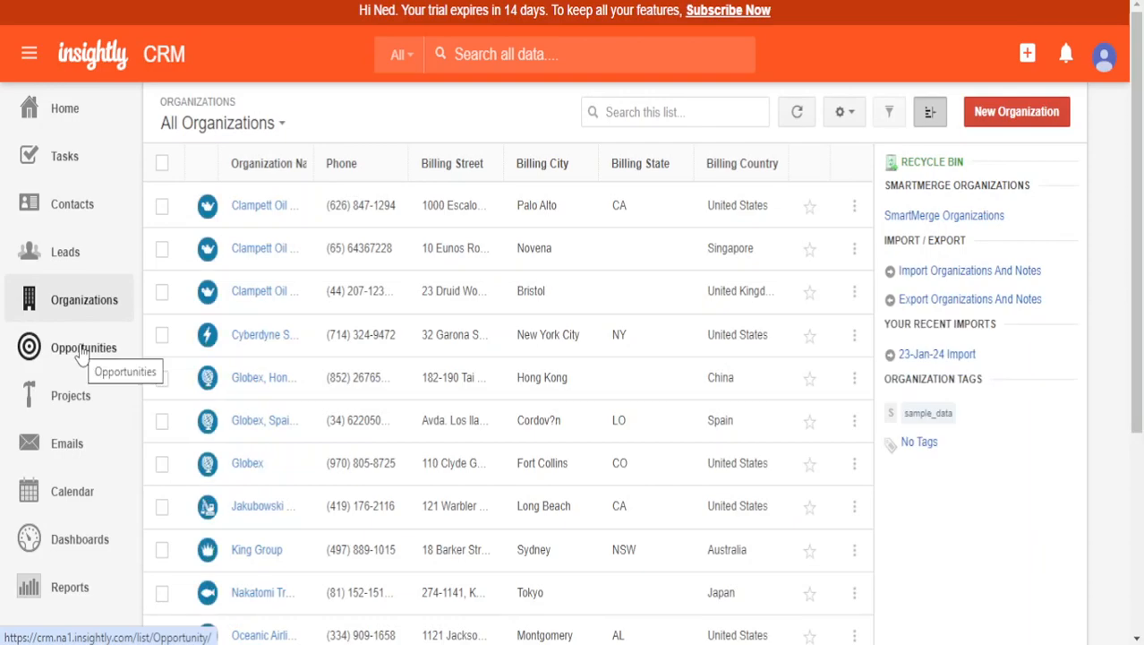
click(90, 341)
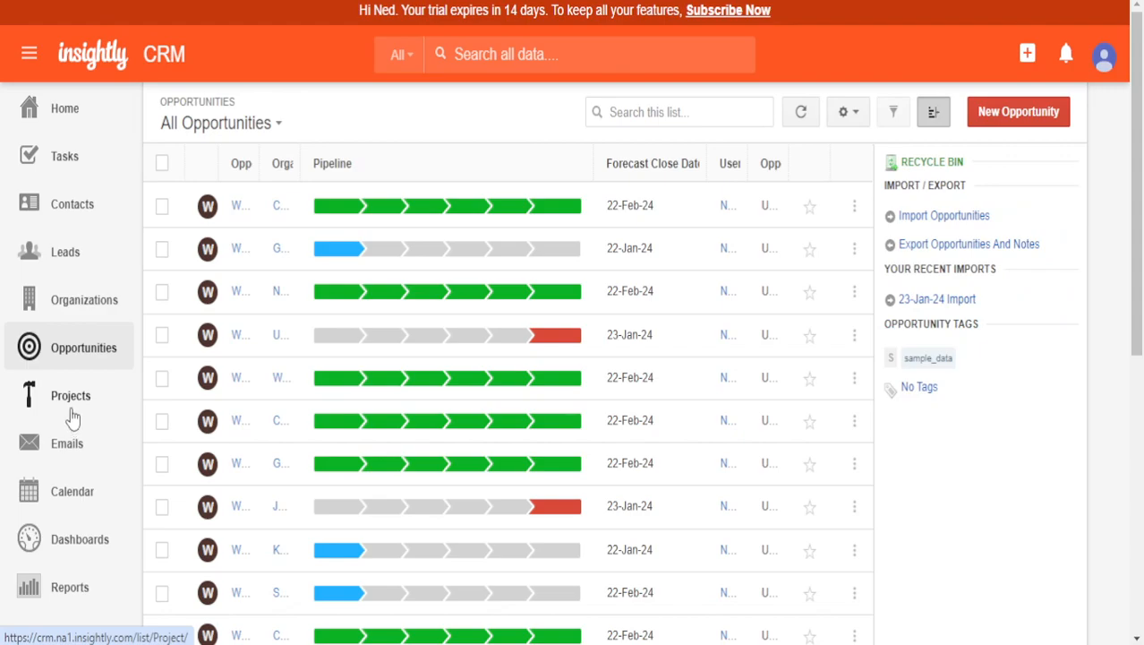
click(72, 418)
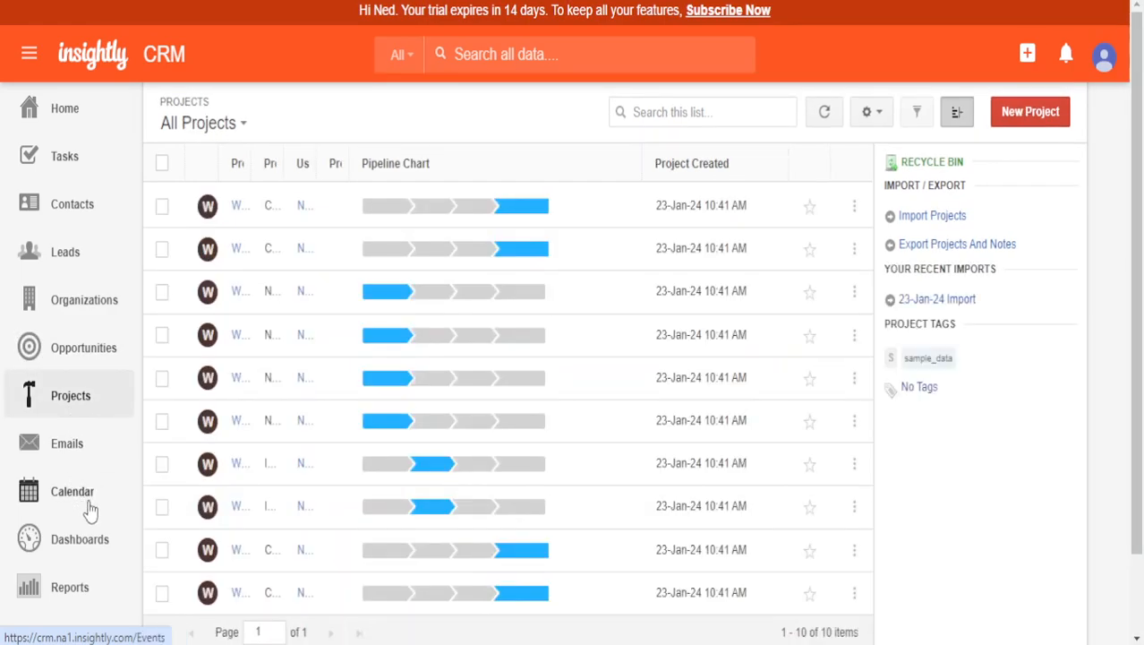
- View the Opportunities Dashboard, then the Leads Dashboard
click(78, 538)
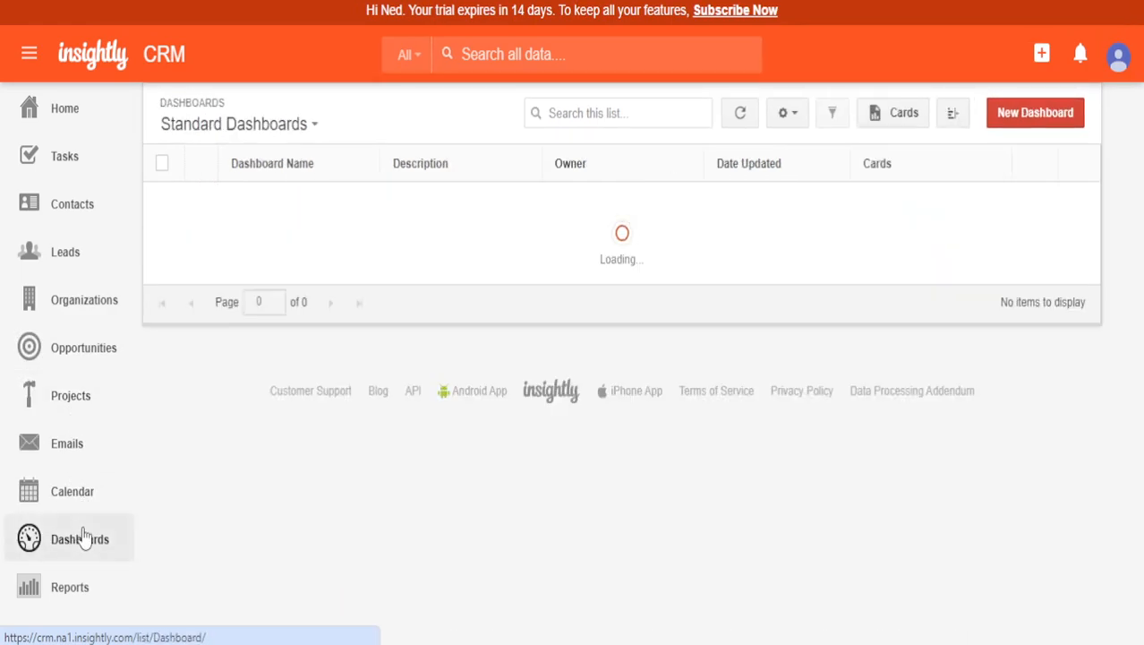
click(303, 210)
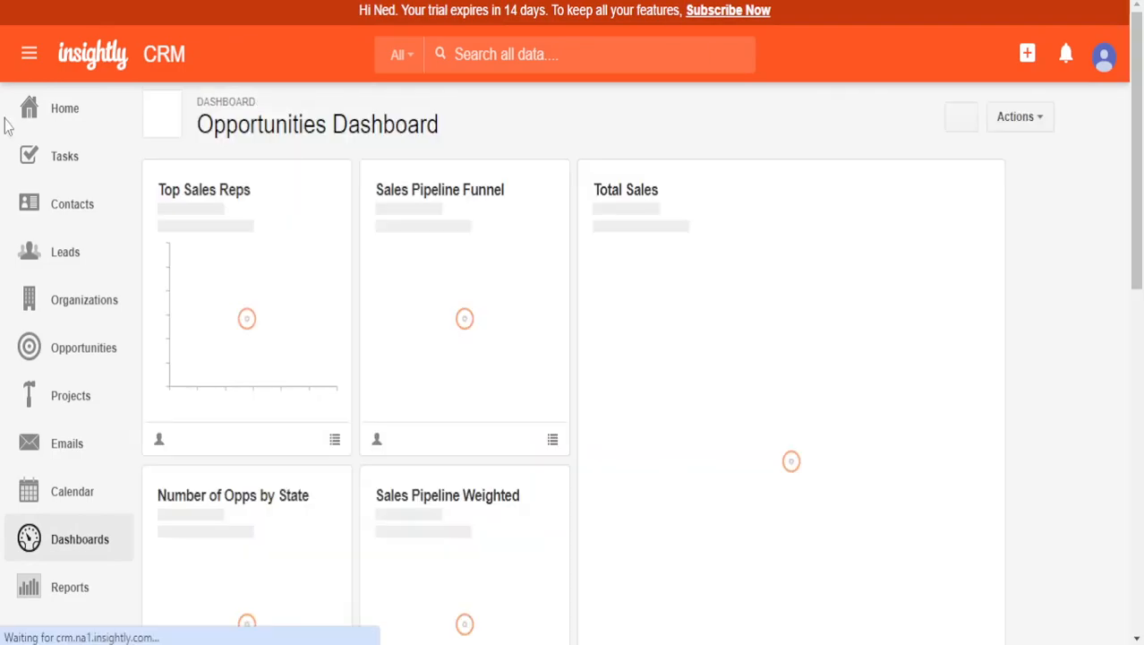
scroll(586, 319, down, 10)
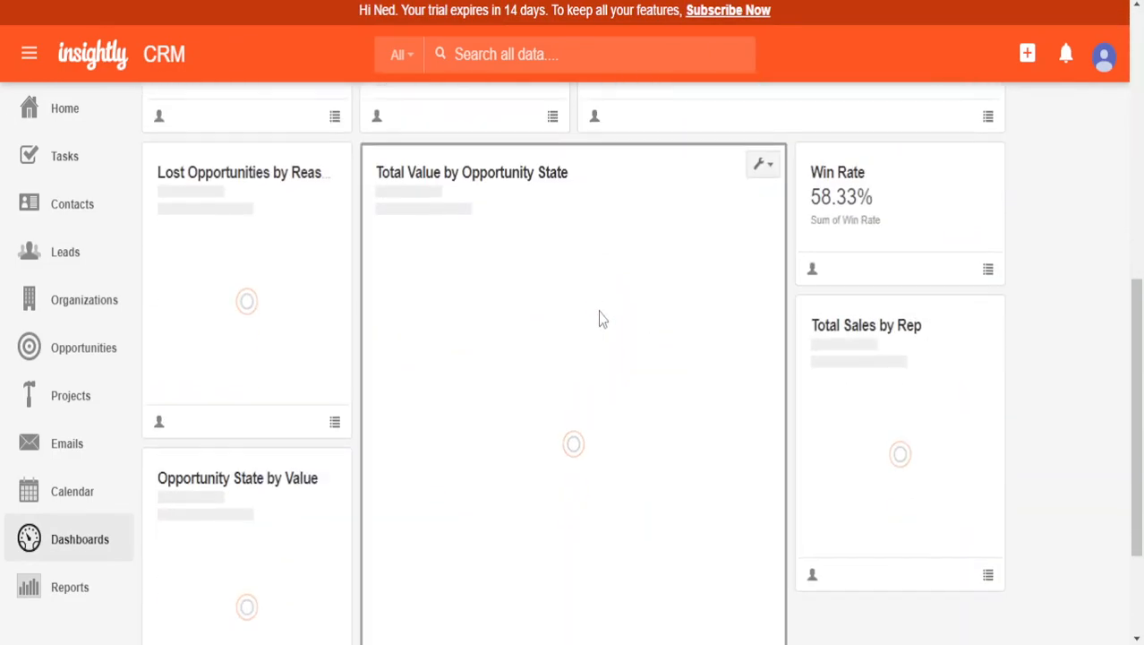
scroll(710, 447, up, 10)
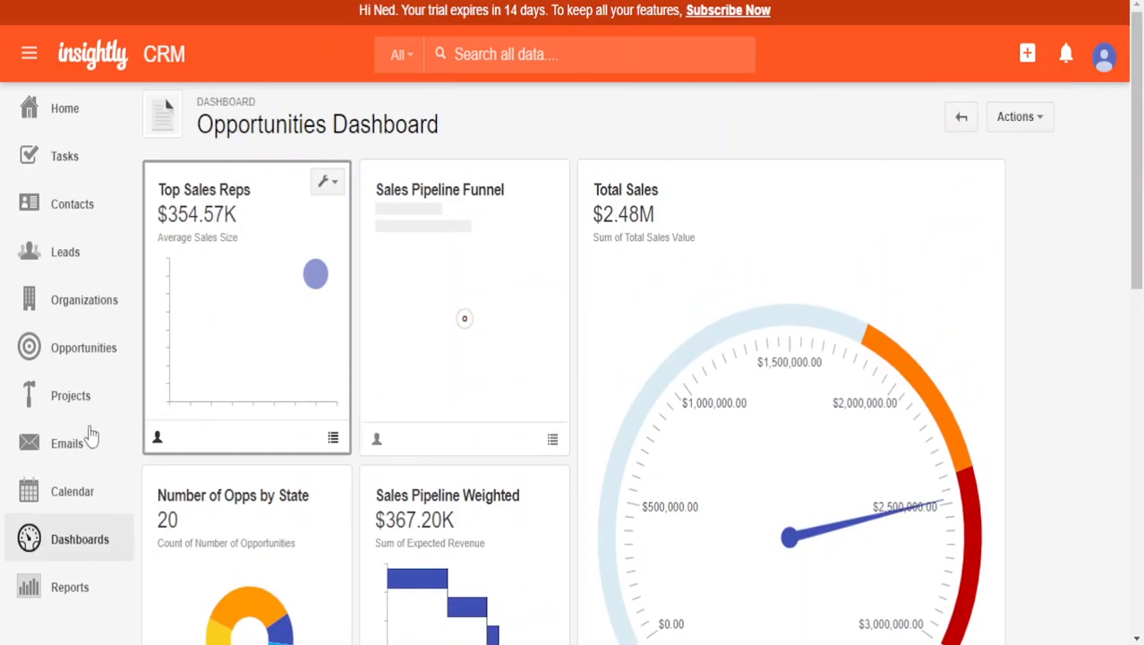
click(72, 557)
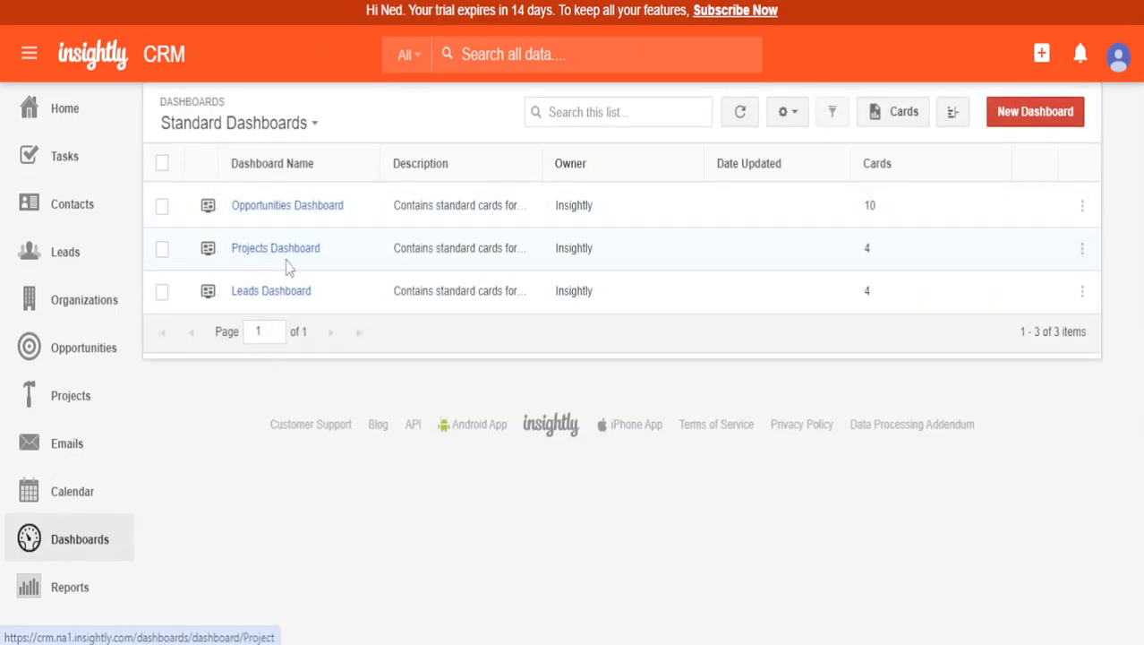
click(293, 303)
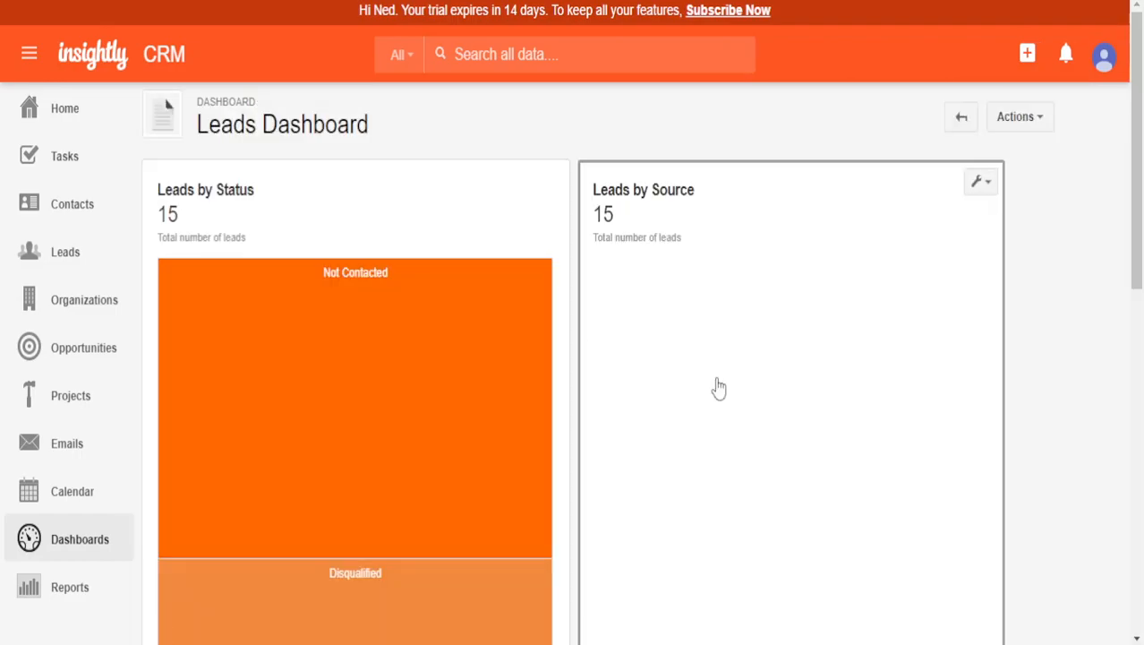
scroll(914, 378, down, 10)
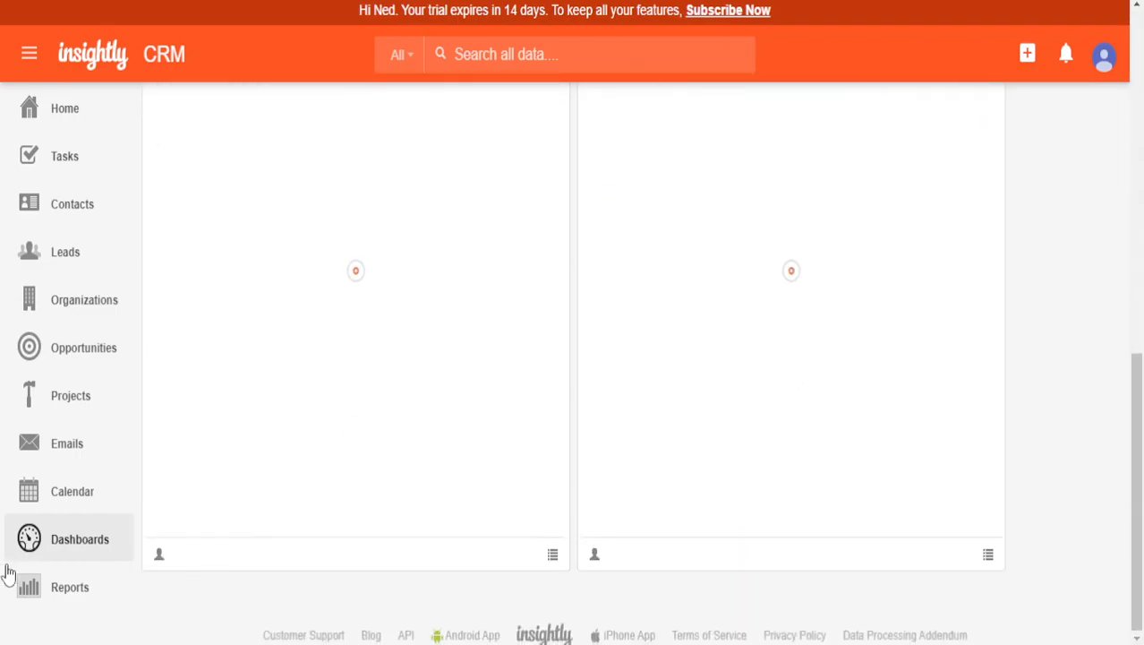
- Open the Contact Report from Reports and scroll through its preview table
click(64, 586)
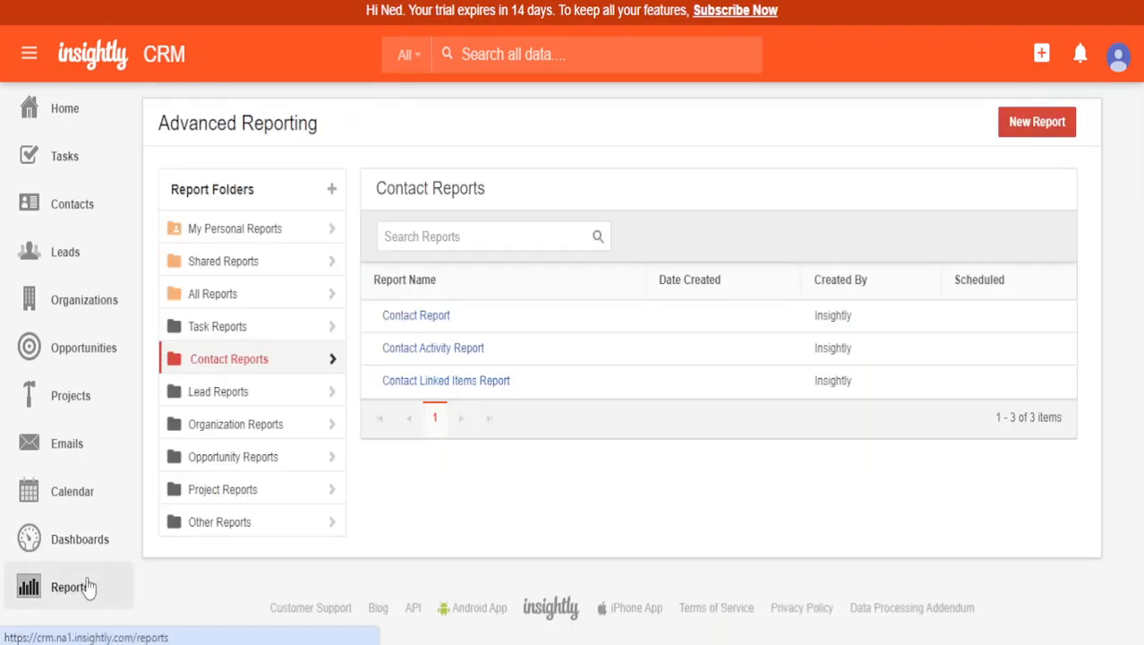
click(434, 321)
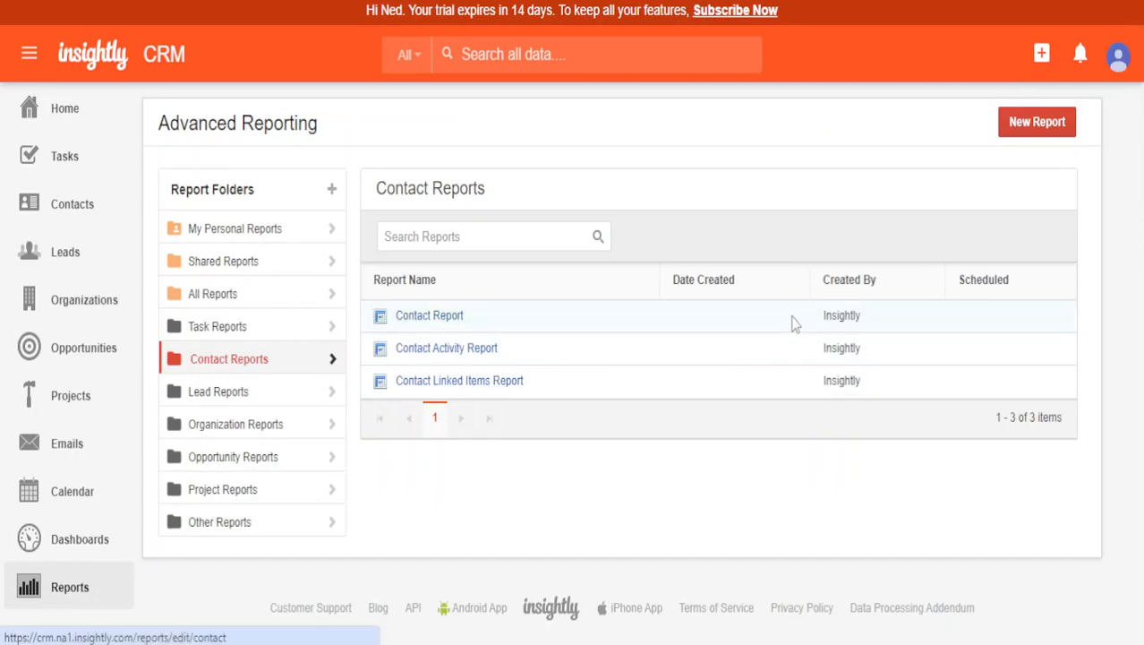
scroll(609, 457, down, 7)
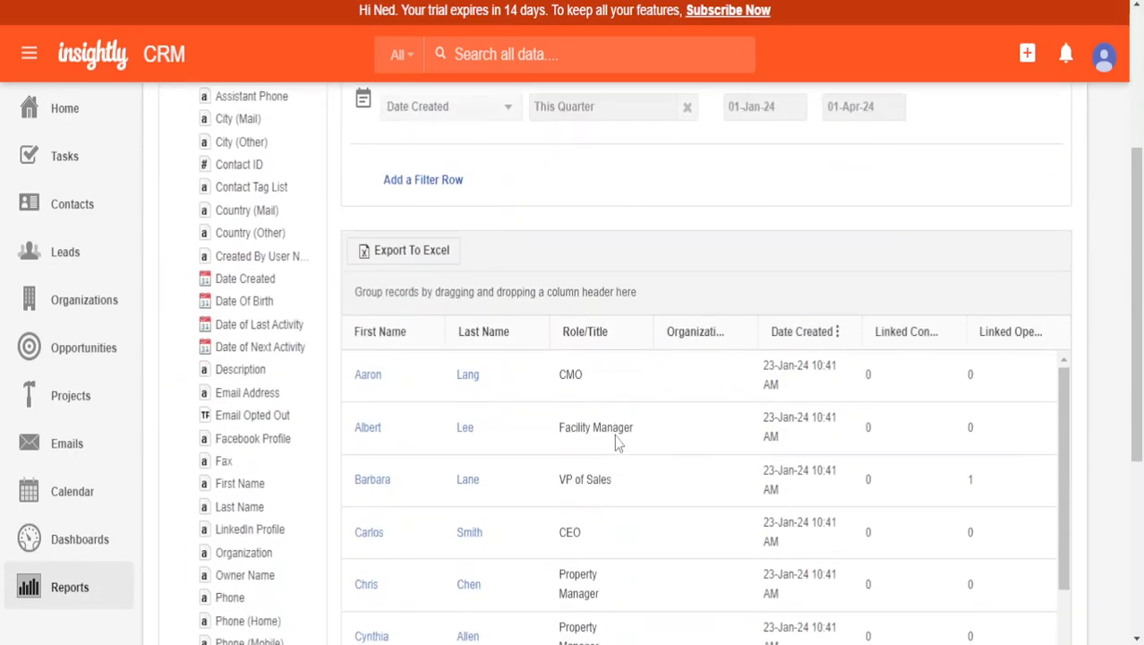
scroll(614, 435, up, 5)
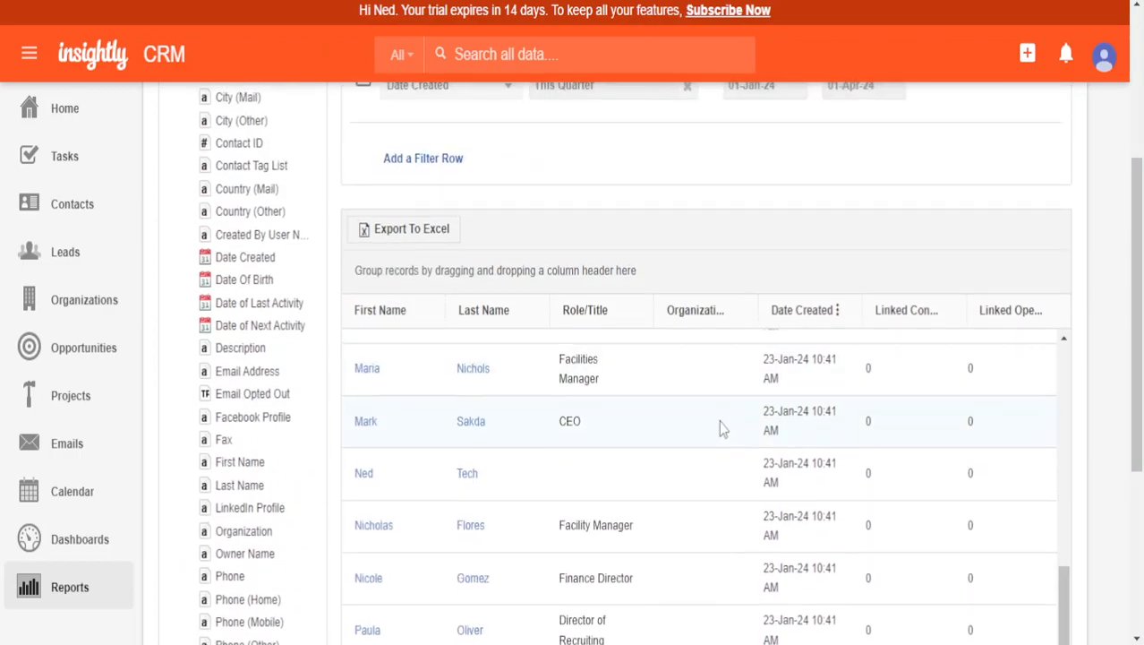
scroll(728, 418, up, 4)
scroll(502, 398, down, 6)
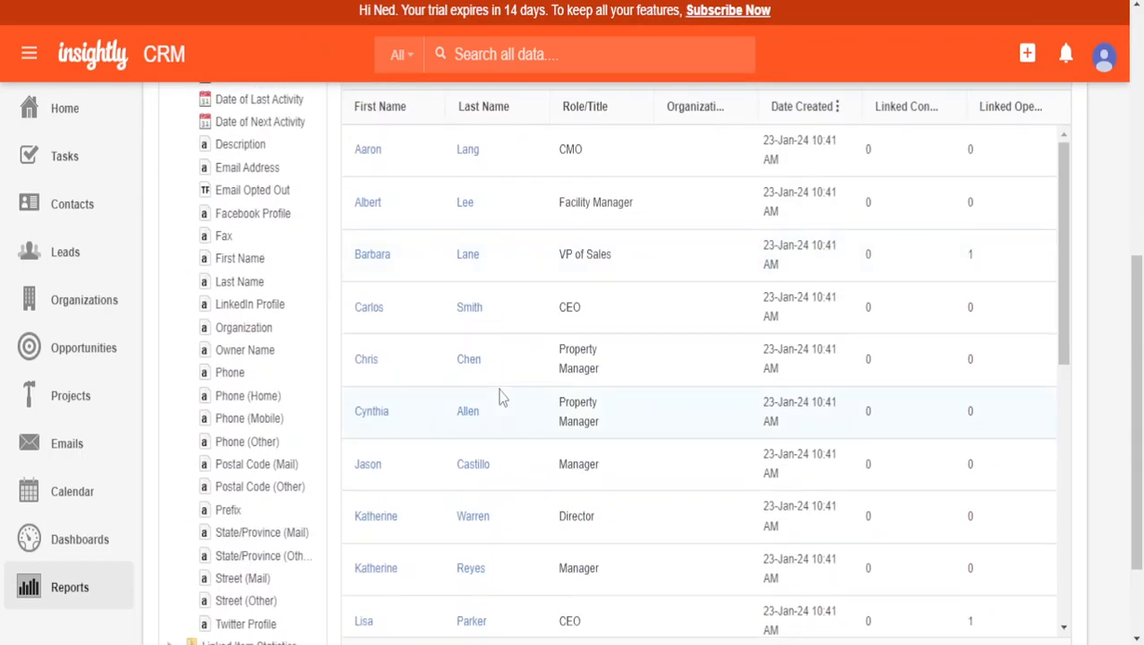
scroll(459, 339, up, 1)
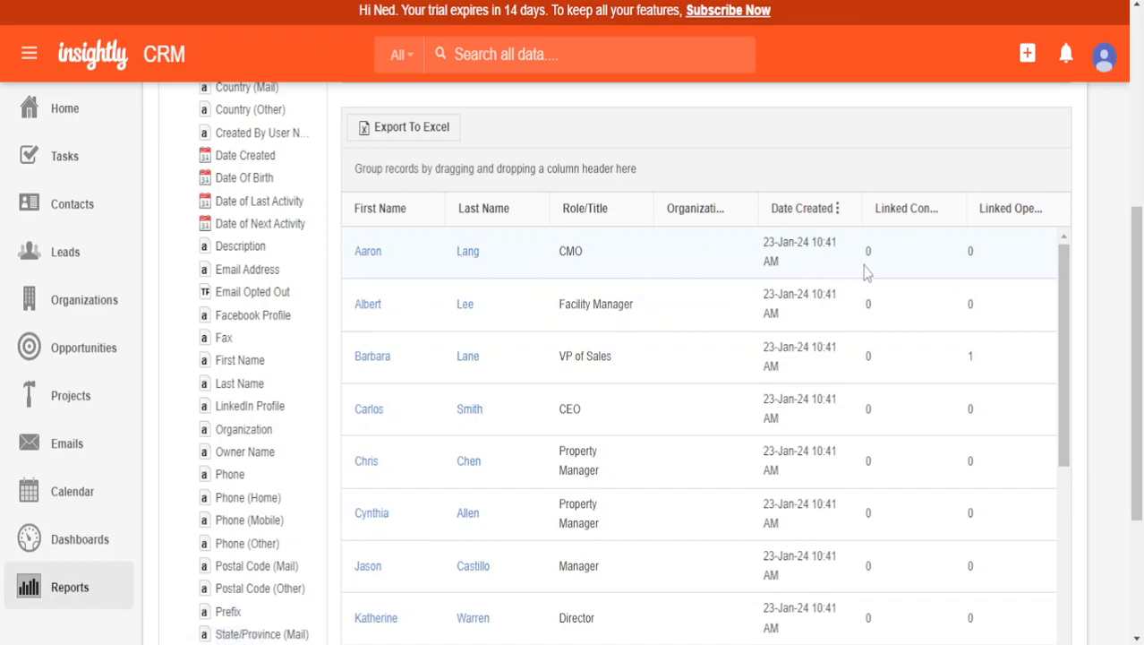
- Inspect the CMO role in the first contact row, then return to the home dashboard
drag(553, 255, 622, 230)
click(570, 249)
scroll(741, 312, down, 6)
scroll(781, 325, up, 6)
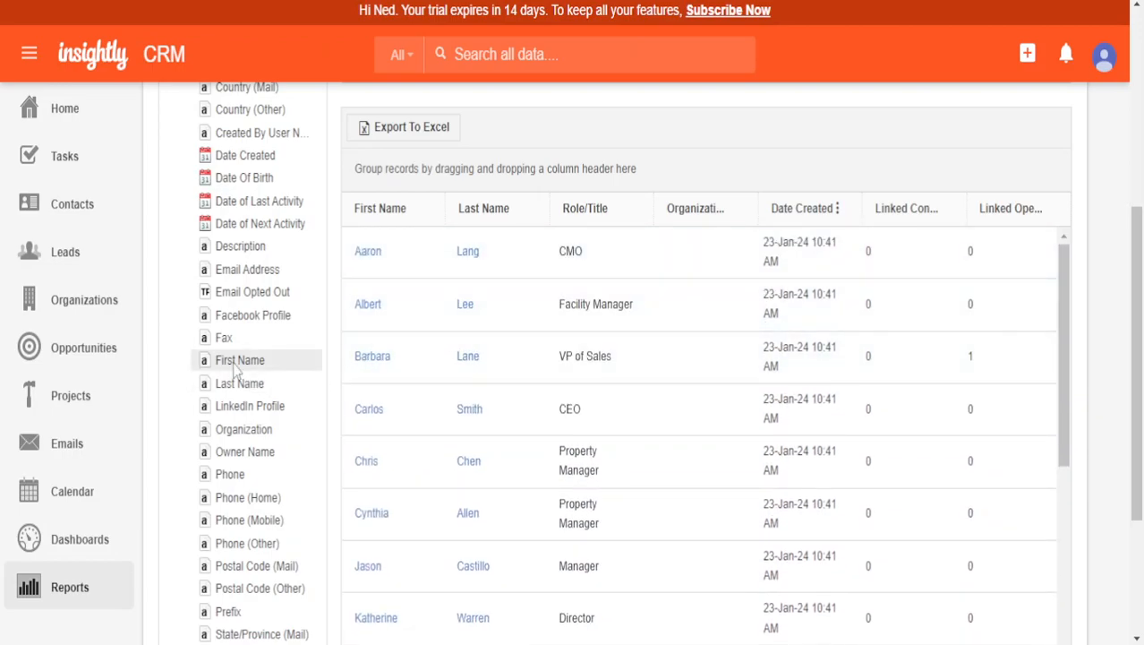
scroll(237, 363, up, 4)
scroll(237, 362, up, 1)
scroll(54, 376, down, 4)
scroll(56, 400, up, 4)
click(74, 109)
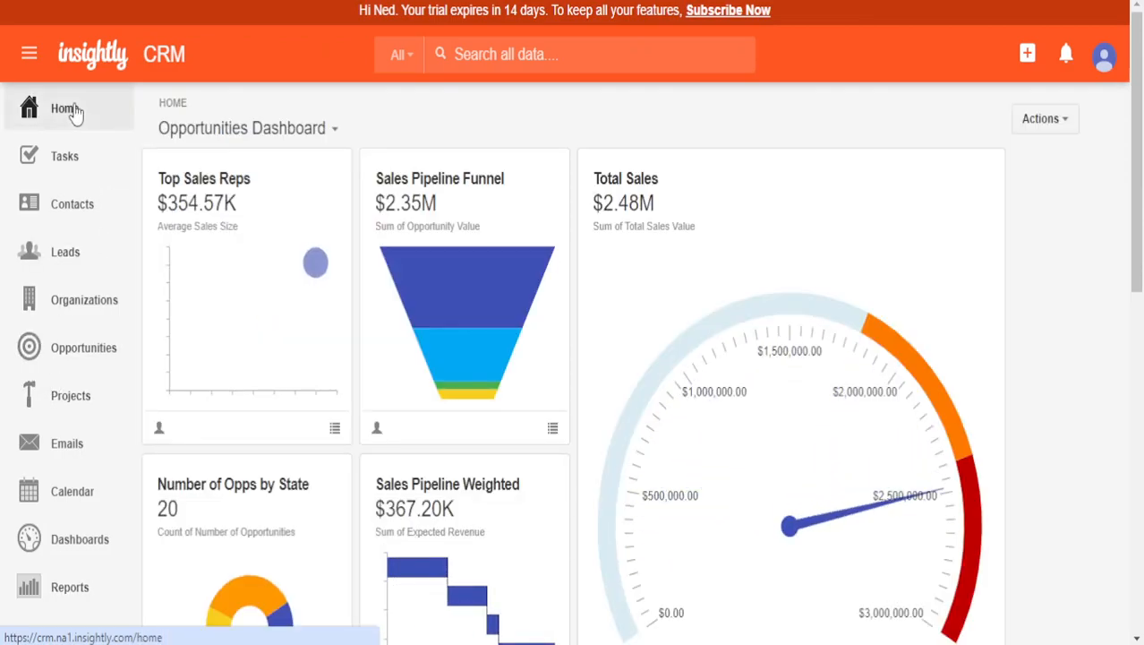
- Bring up the subscription plans and compare the Free $0, Plus $29 and Professional prices
click(728, 10)
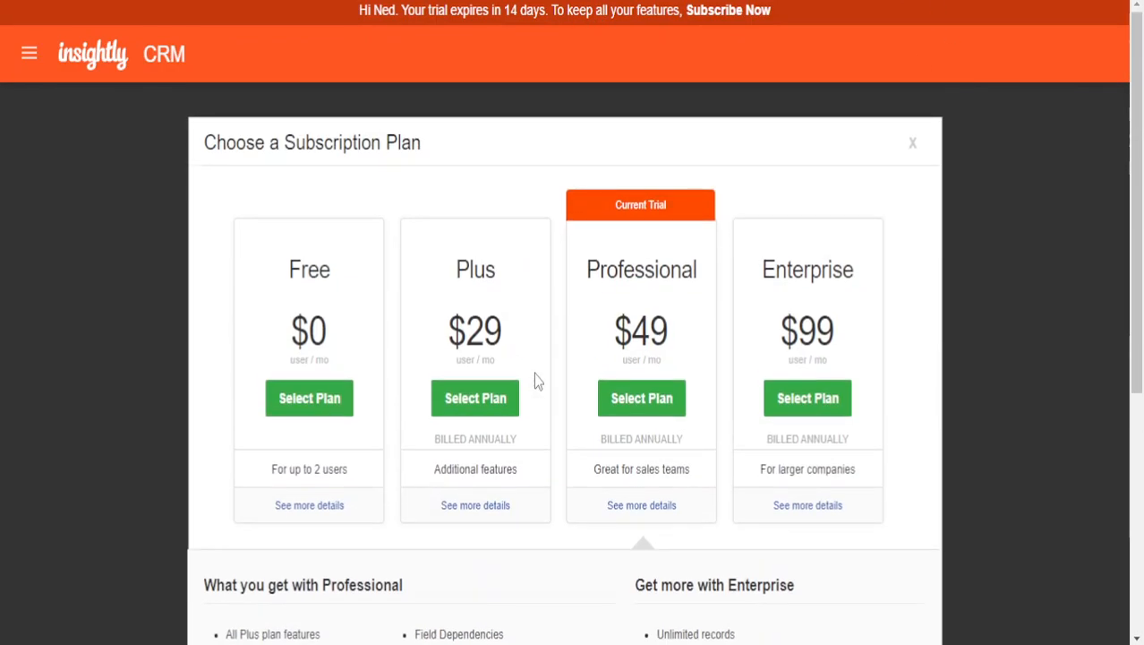
drag(261, 305, 388, 366)
click(369, 337)
drag(291, 316, 336, 330)
click(339, 338)
drag(480, 293, 523, 314)
click(526, 315)
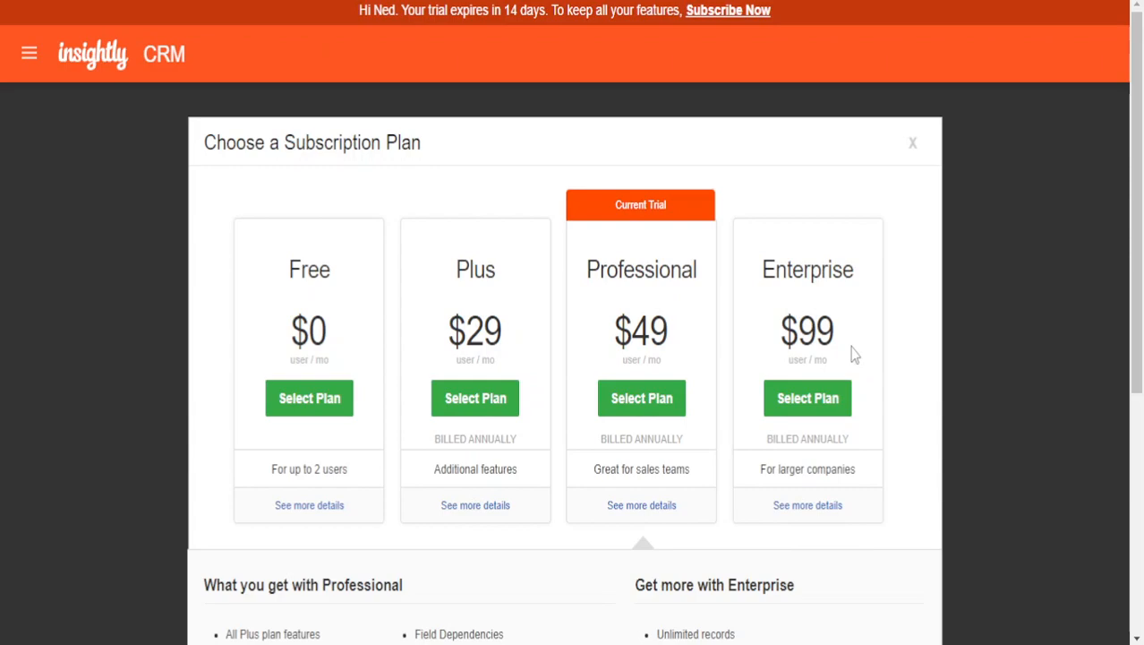
drag(599, 268, 696, 310)
click(697, 304)
- Start selecting the Free plan, then dismiss the confirmation to stay on the Professional trial
drag(267, 305, 327, 301)
click(326, 313)
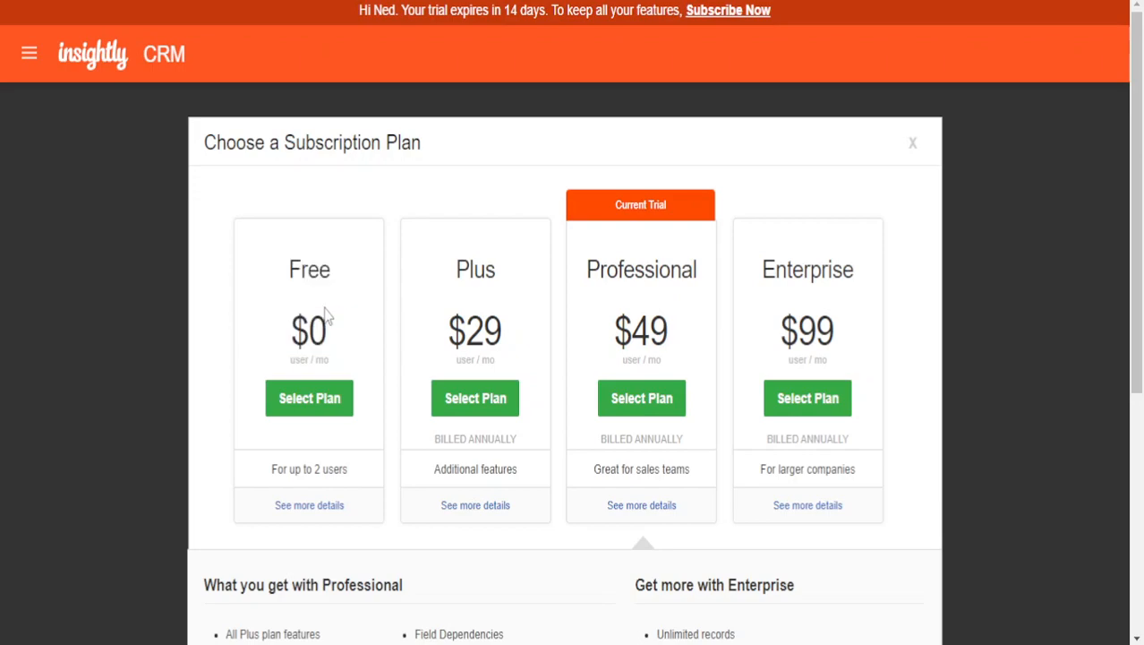
click(337, 396)
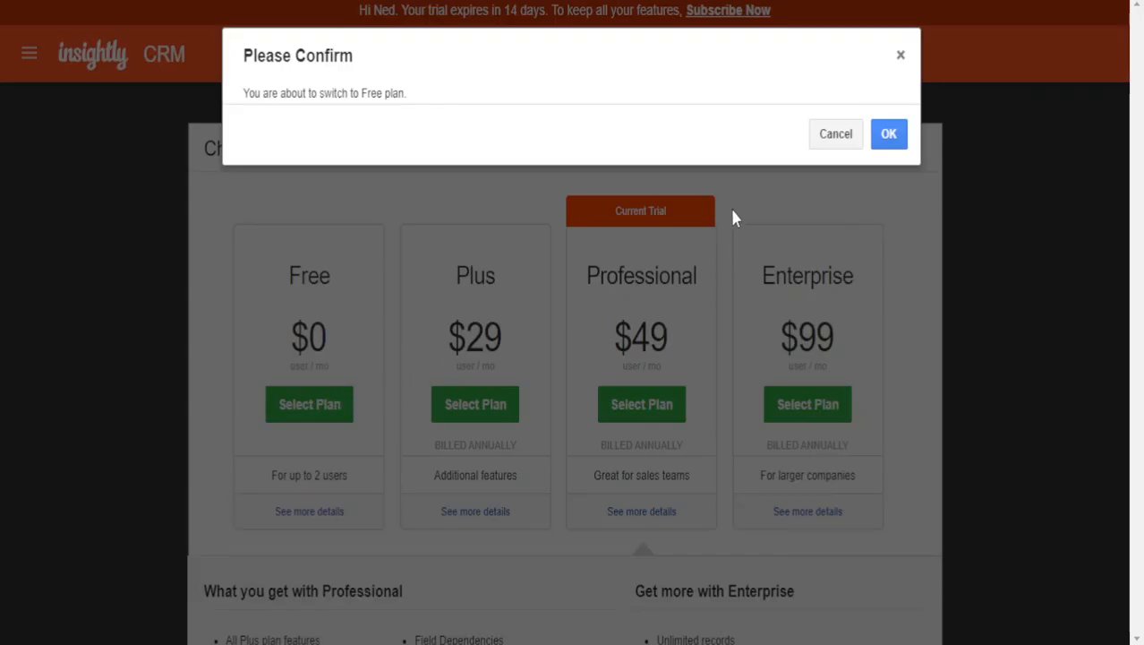
click(901, 55)
drag(290, 332, 350, 349)
click(331, 344)
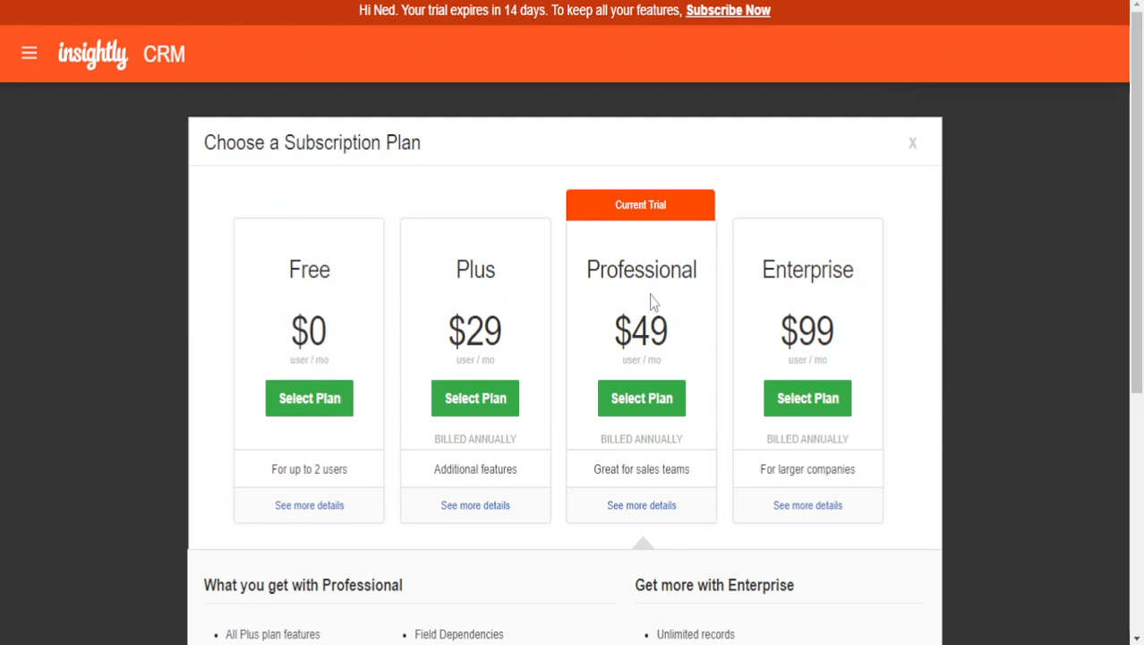
- Compare Professional's details with the Enterprise $99 plan and its larger-companies tagline
drag(599, 336, 690, 314)
click(628, 328)
scroll(701, 368, down, 3)
scroll(681, 372, up, 3)
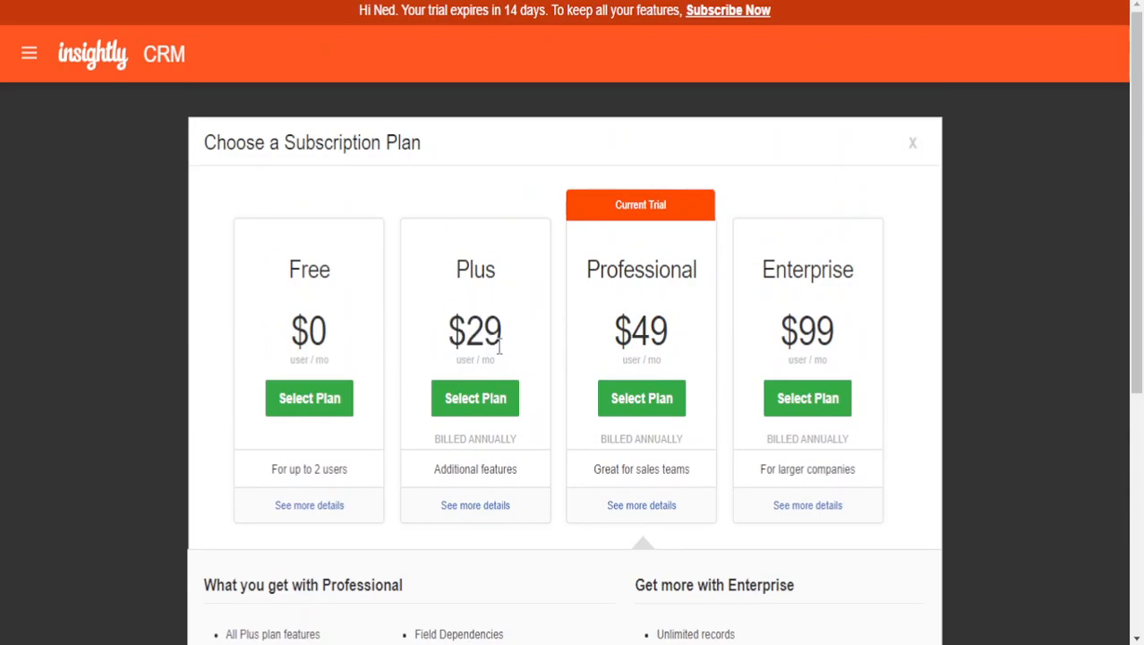
drag(782, 312, 893, 348)
click(809, 327)
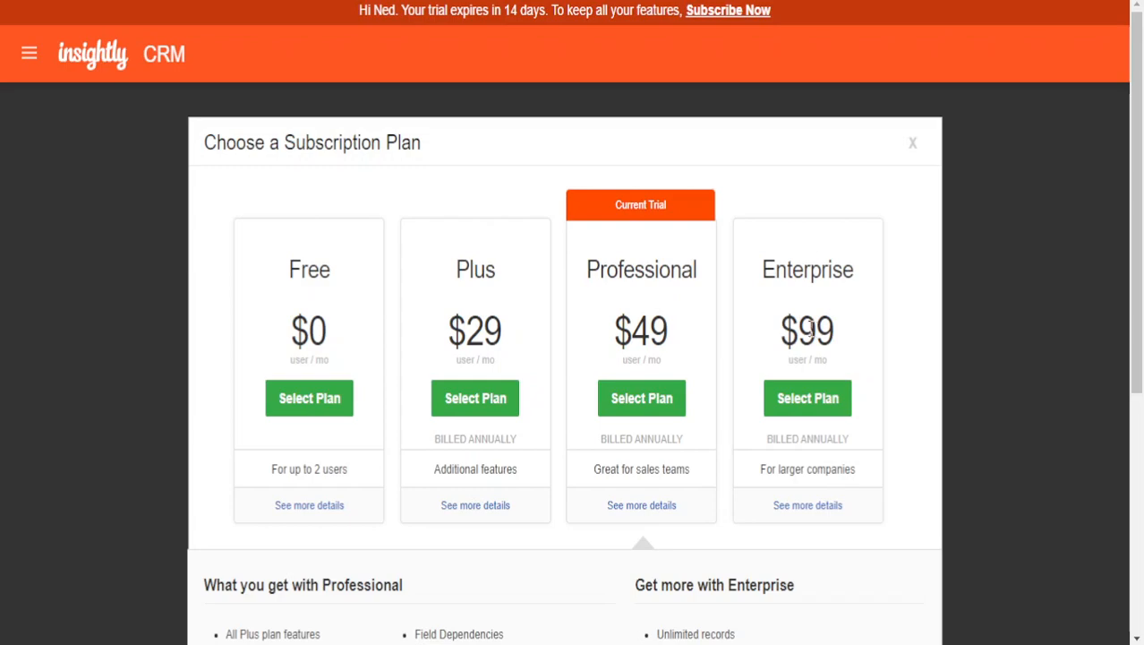
drag(772, 467, 839, 463)
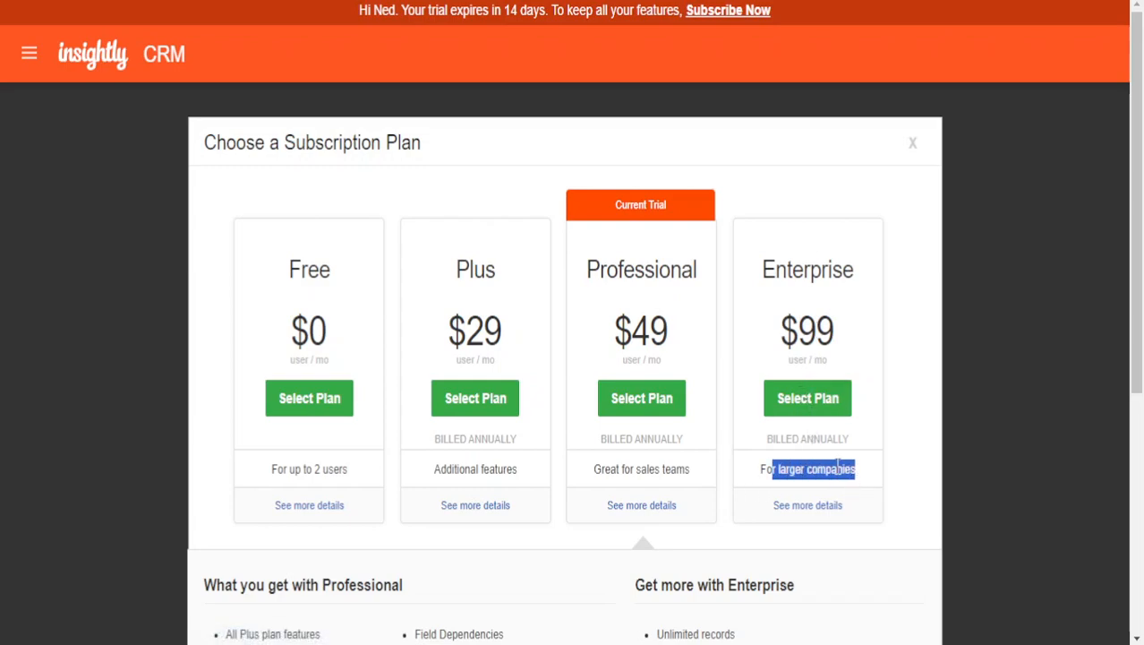
click(806, 462)
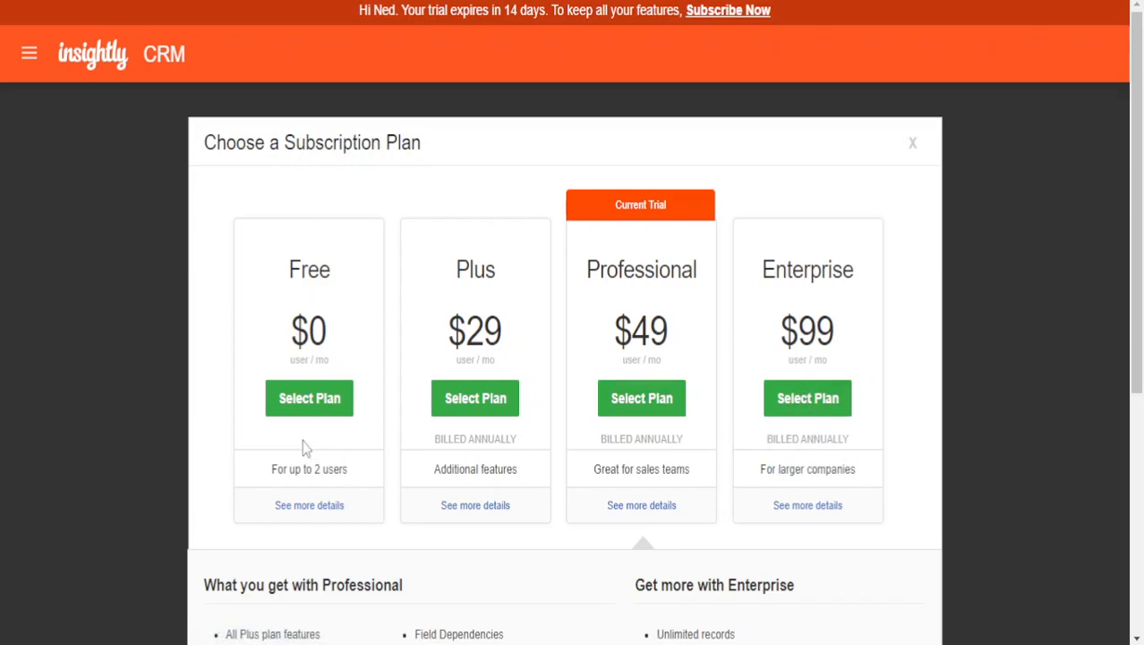
- Scroll through the plan cards and recheck the Professional $49 current trial plan
scroll(448, 372, down, 2)
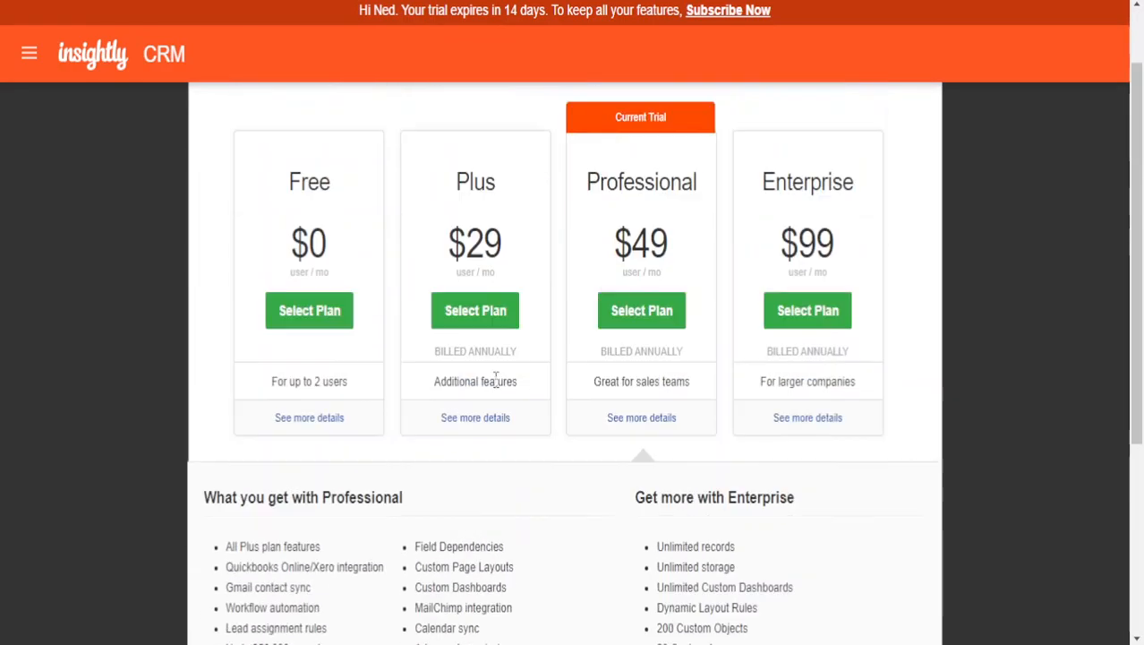
scroll(501, 383, up, 2)
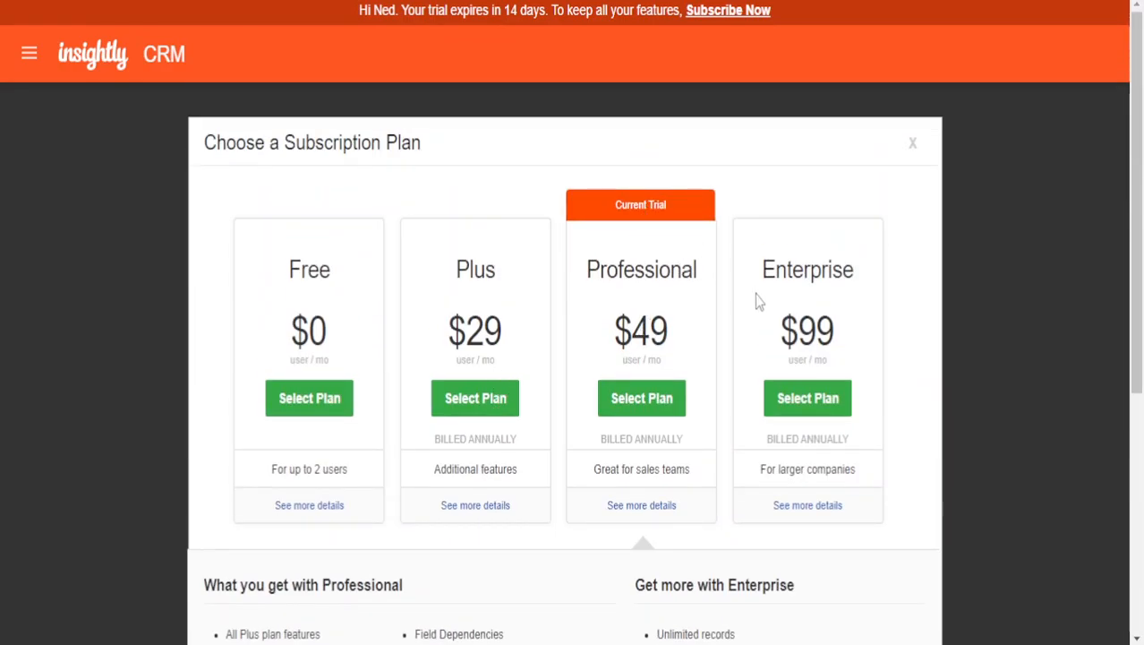
scroll(735, 332, down, 5)
scroll(708, 372, up, 5)
drag(583, 315, 709, 288)
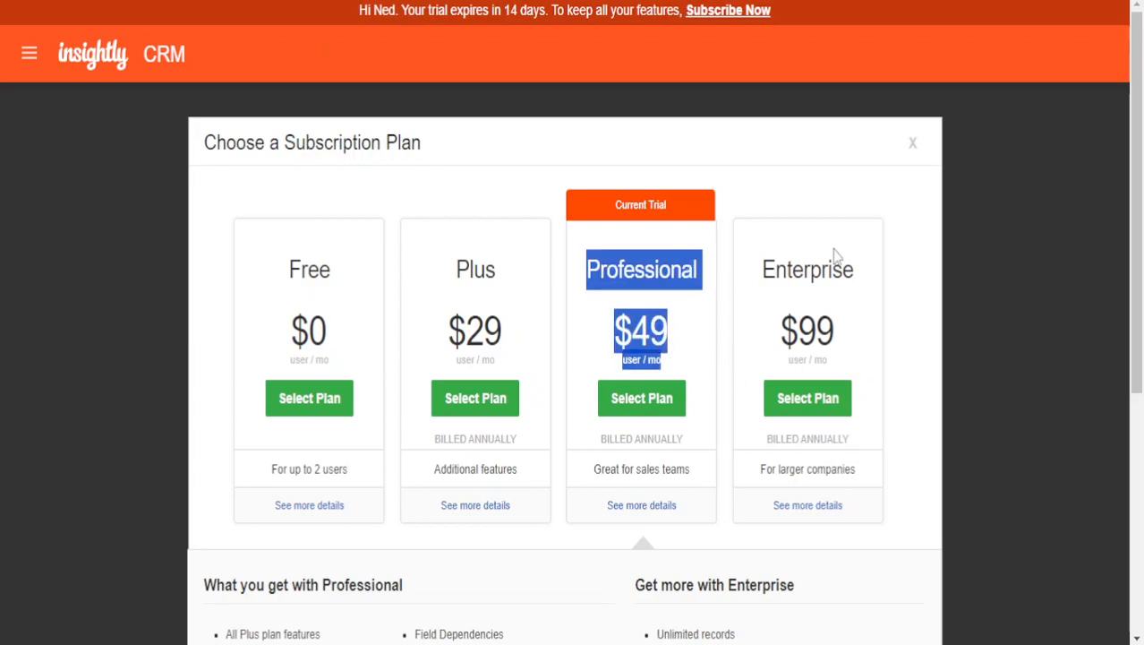
click(667, 283)
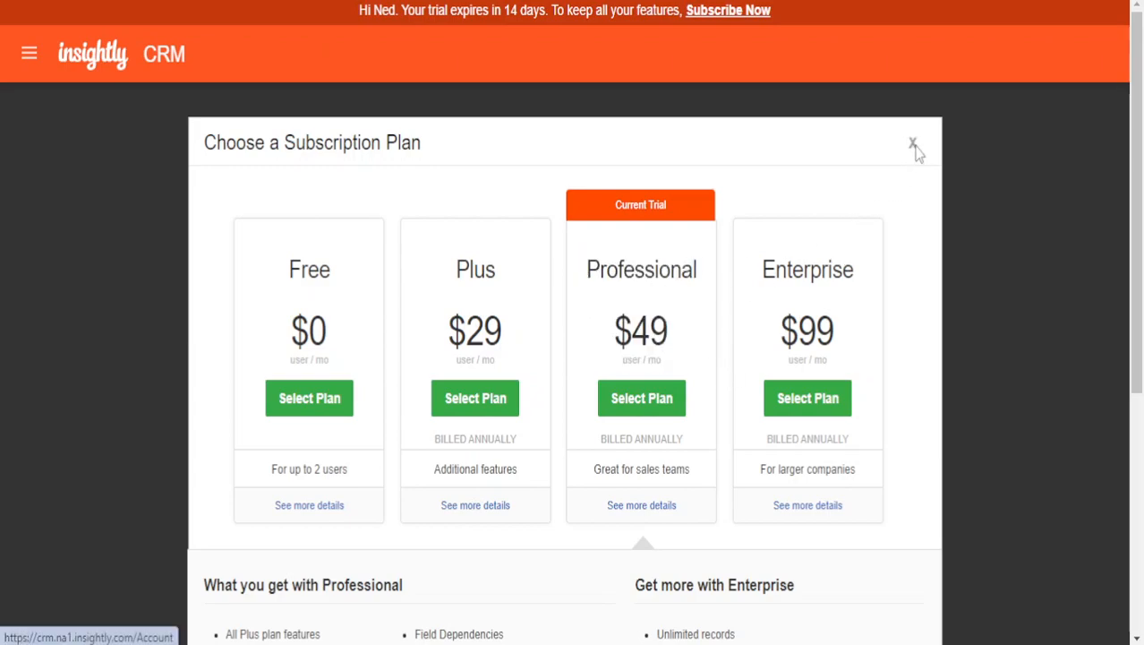